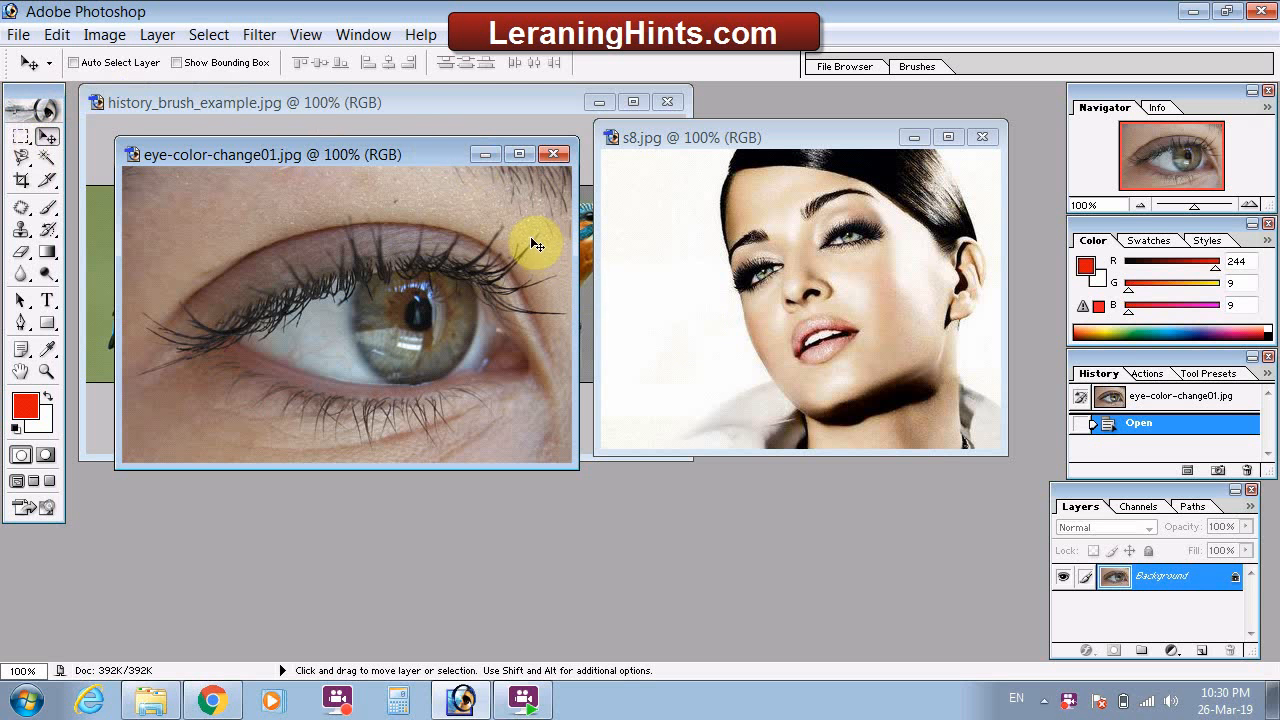
Bring history_brush_example.jpg to the front and select its first kingfisher picture with a rectangular marquee.
{"action": "left_click_drag", "start_coordinate": [419, 156], "coordinate": [859, 141]}
{"action": "left_click", "coordinate": [418, 104]}
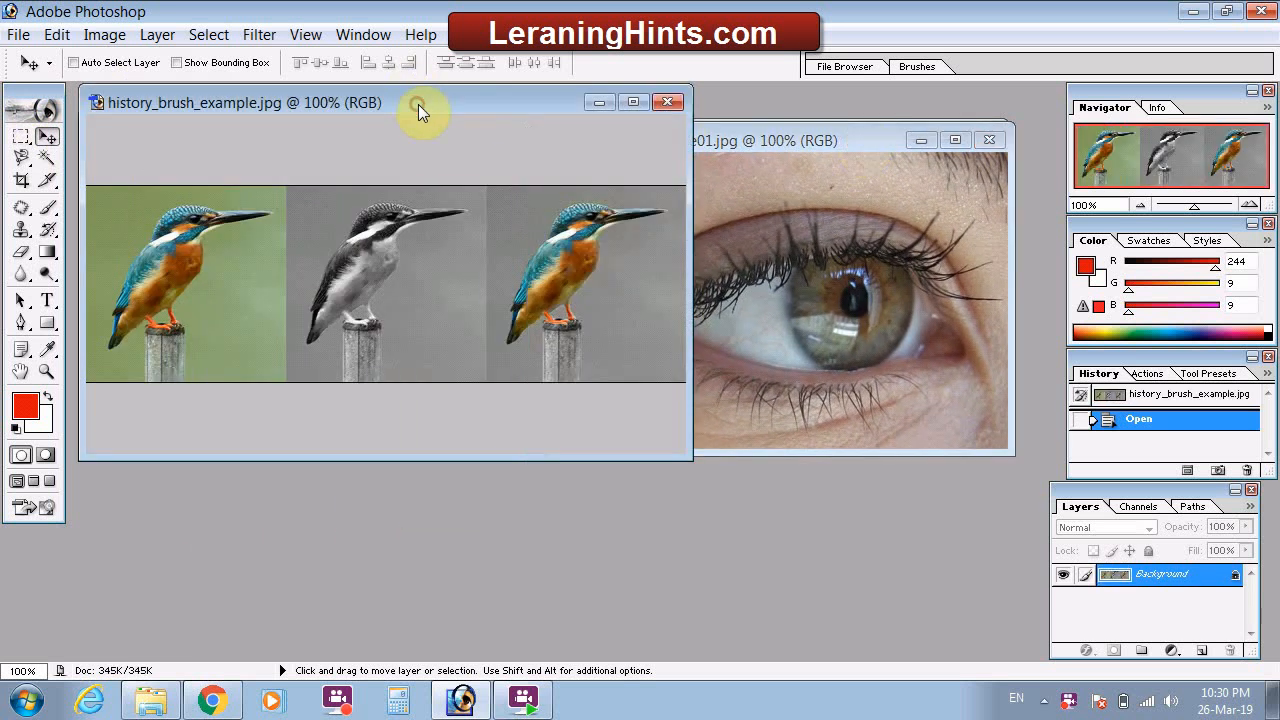
{"action": "left_click_drag", "start_coordinate": [418, 104], "coordinate": [554, 117]}
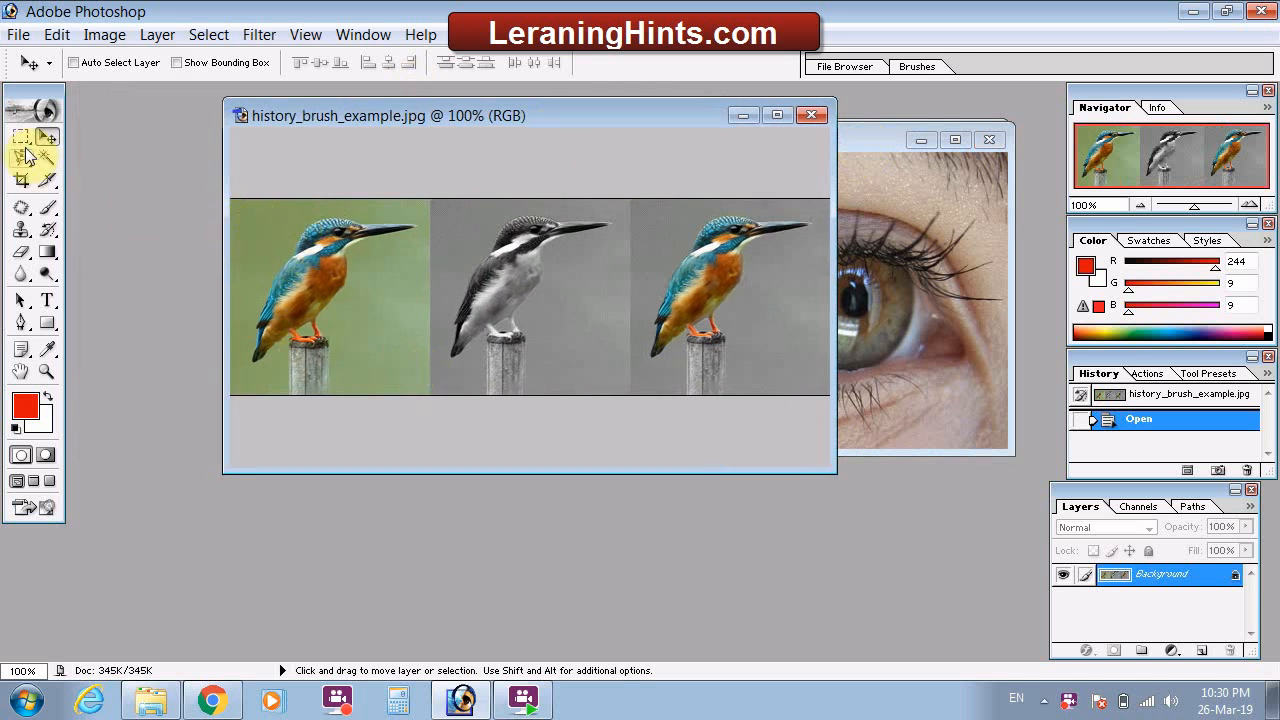
{"action": "left_click_drag", "start_coordinate": [22, 147], "coordinate": [96, 133]}
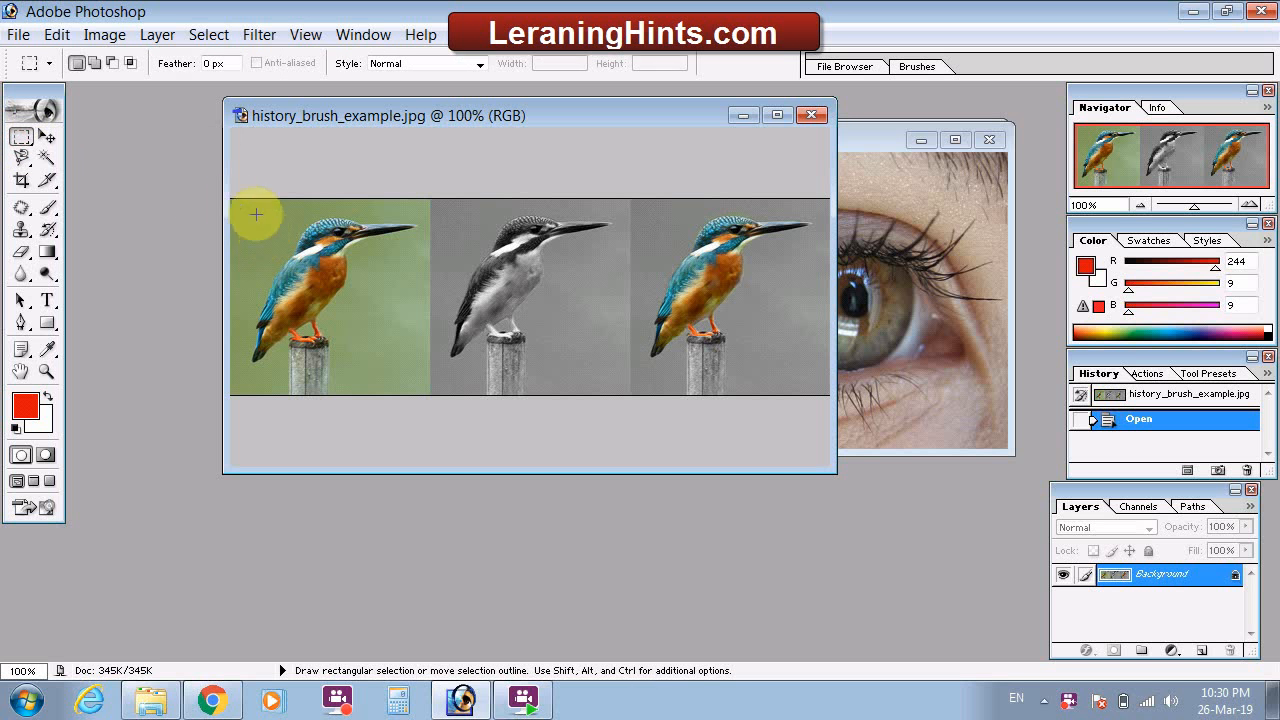
{"action": "left_click_drag", "start_coordinate": [236, 204], "coordinate": [425, 392]}
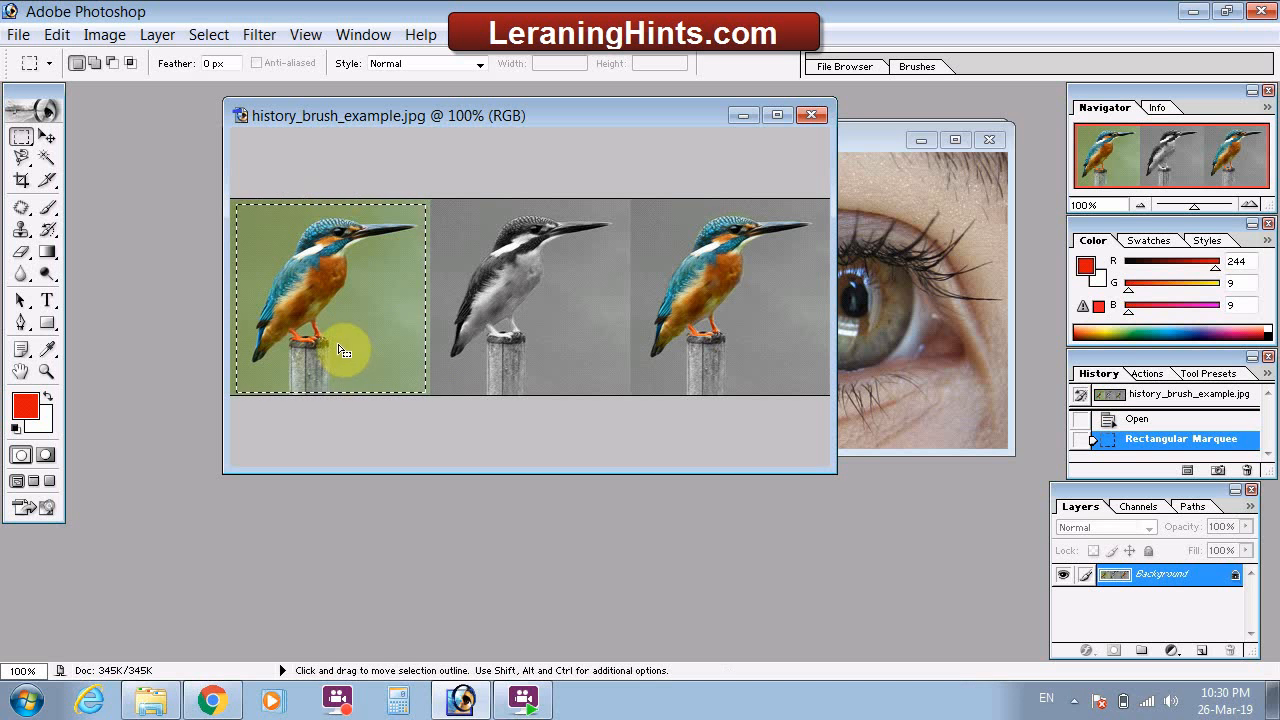
Try a Brightness/Contrast adjustment and a deletion on the selected kingfisher area, reverting both.
{"action": "left_click", "coordinate": [108, 36]}
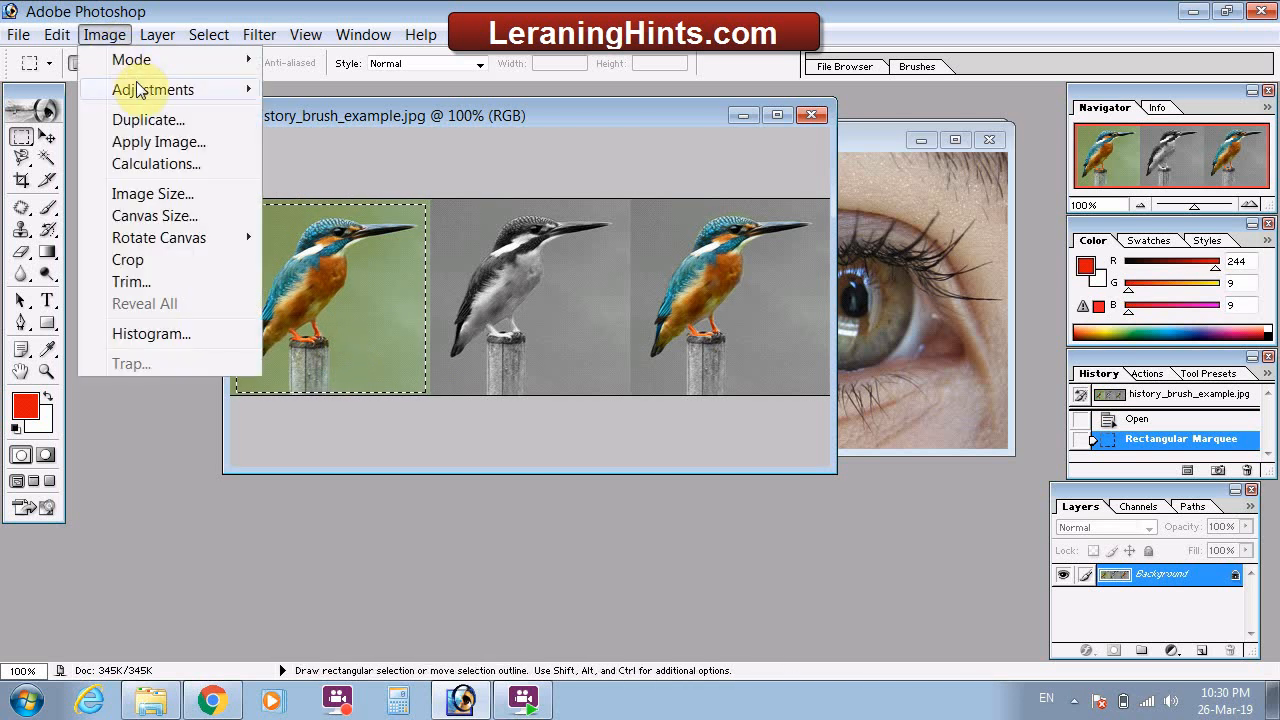
{"action": "mouse_move", "coordinate": [143, 89]}
{"action": "left_click", "coordinate": [362, 221]}
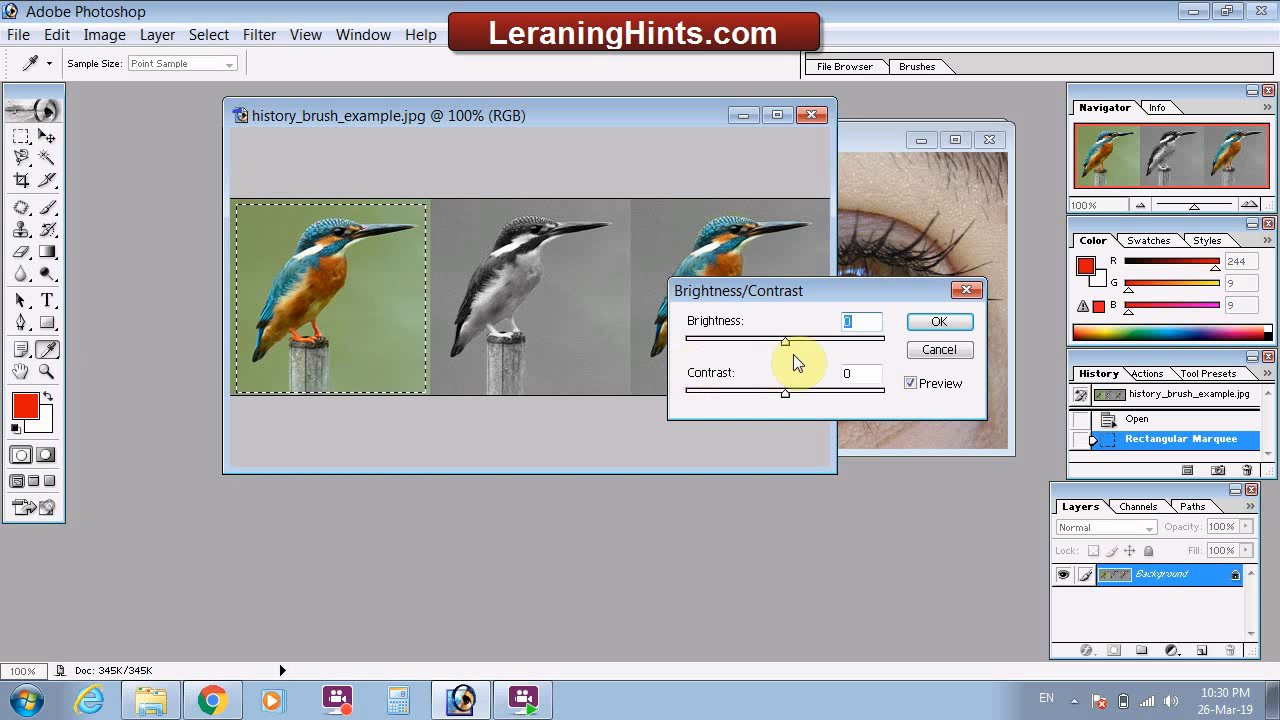
{"action": "left_click_drag", "start_coordinate": [790, 345], "coordinate": [866, 400]}
{"action": "left_click", "coordinate": [939, 352]}
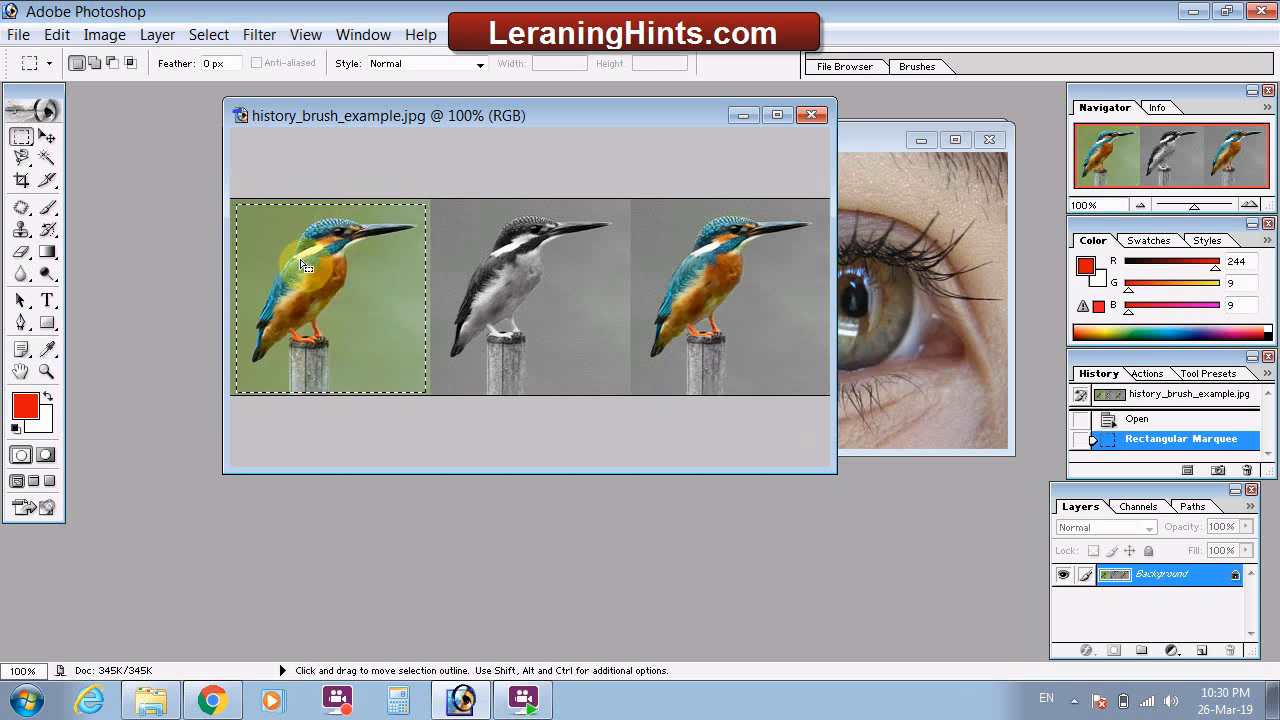
{"action": "key", "text": "Delete"}
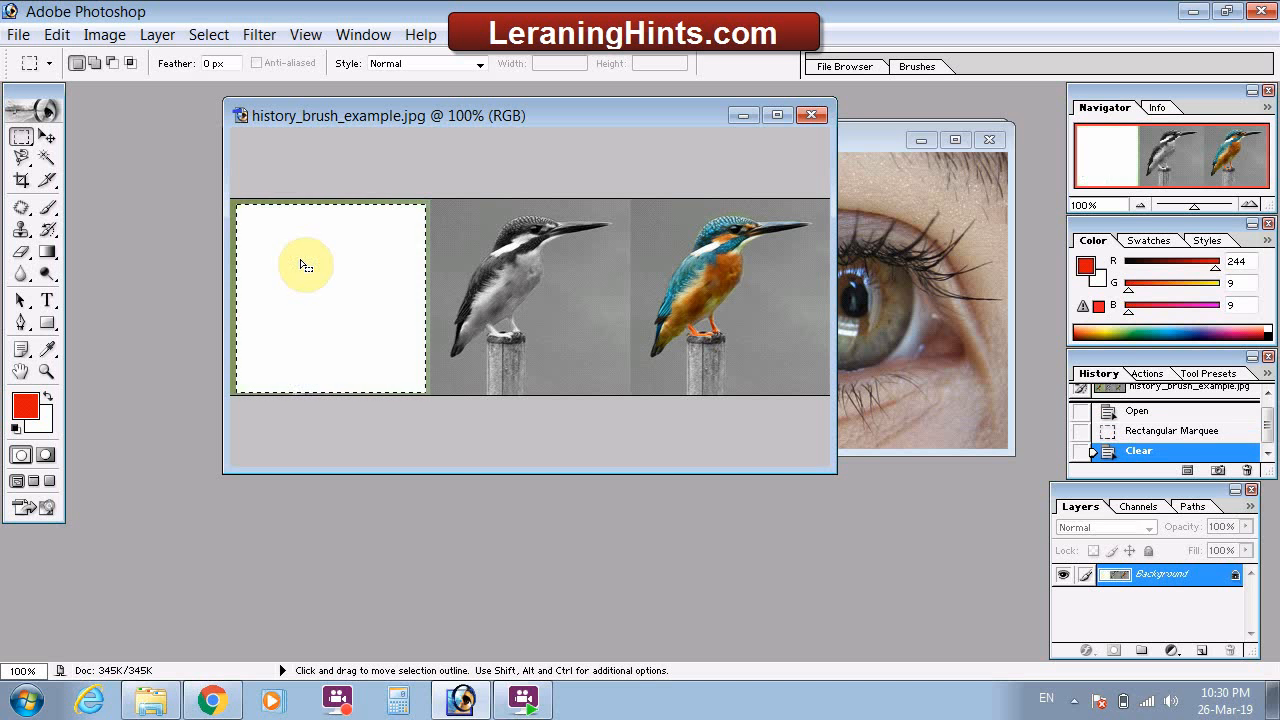
{"action": "key", "text": "ctrl+z"}
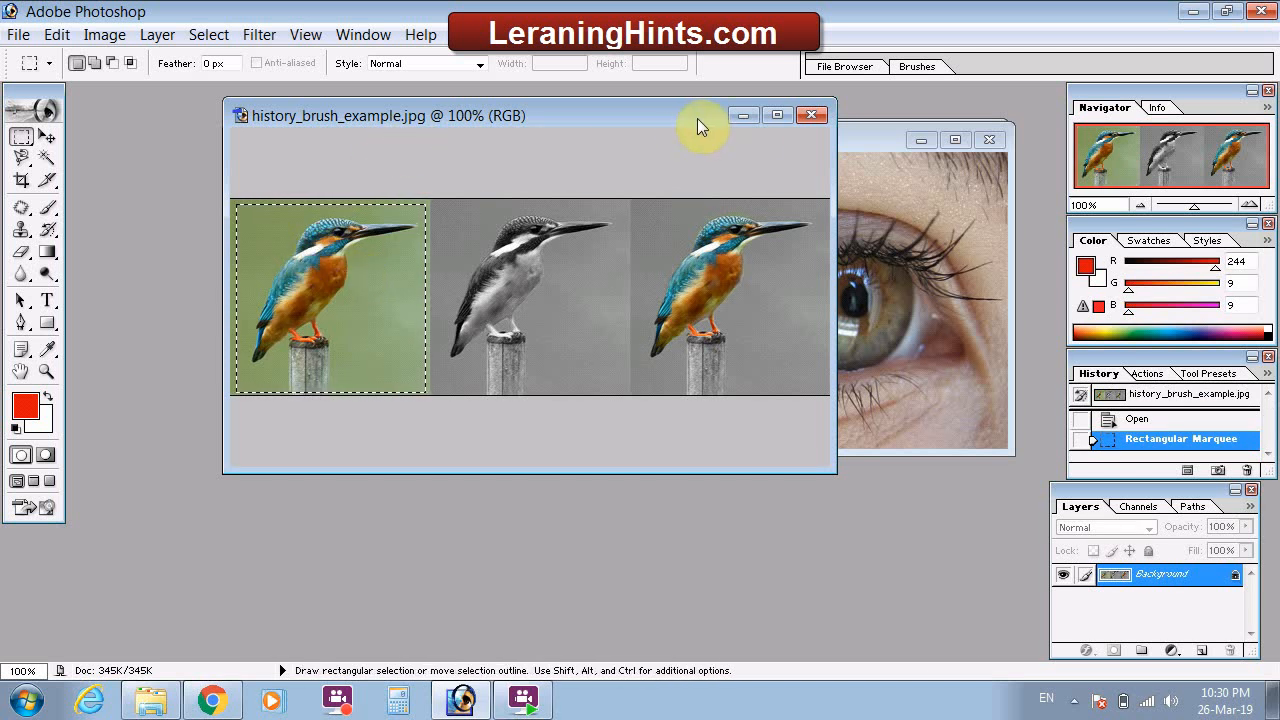
Close history_brush_example.jpg and convert the background of eye-color-change01.jpg into an editable layer named Layer 0.
{"action": "left_click", "coordinate": [813, 117]}
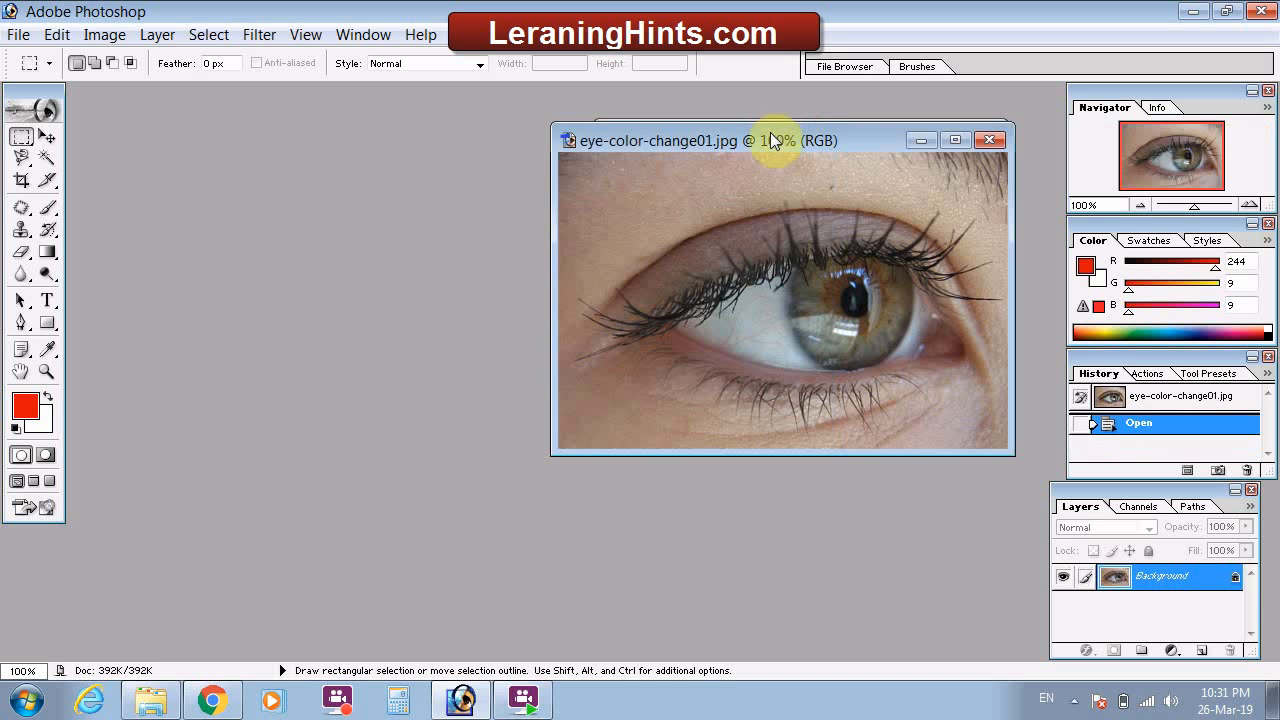
{"action": "left_click_drag", "start_coordinate": [762, 138], "coordinate": [385, 137]}
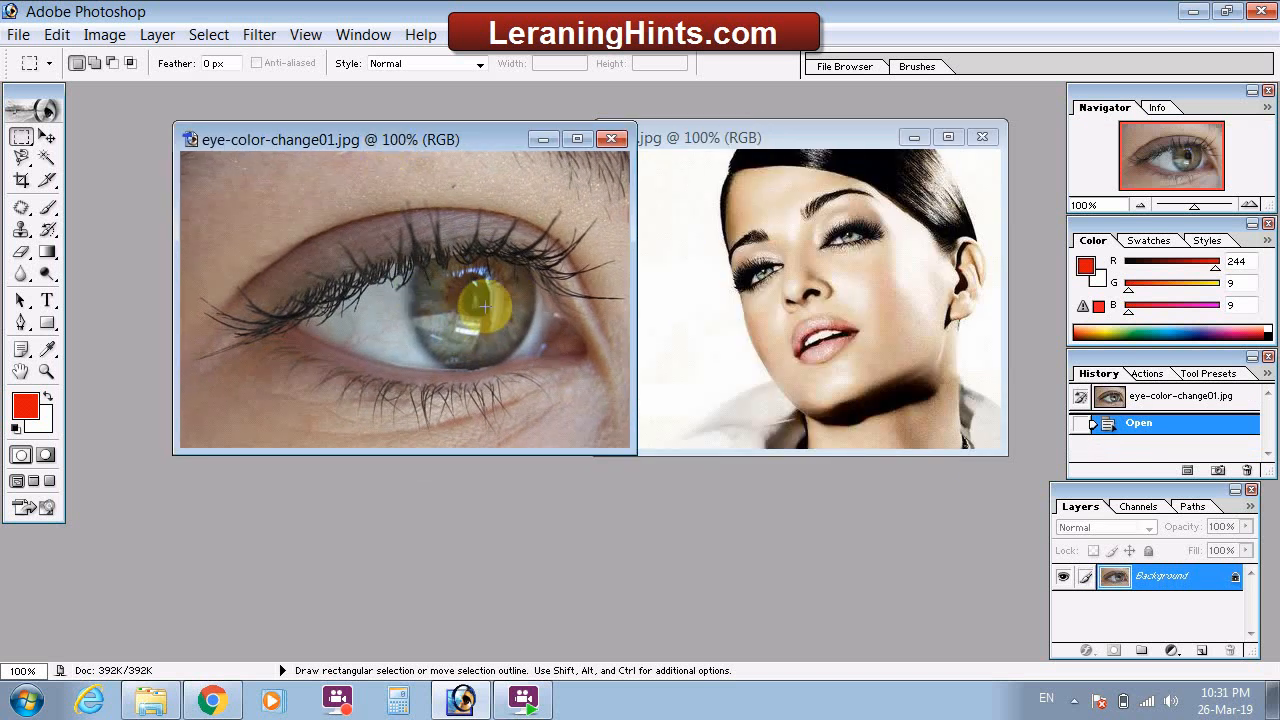
{"action": "double_click", "coordinate": [1150, 576]}
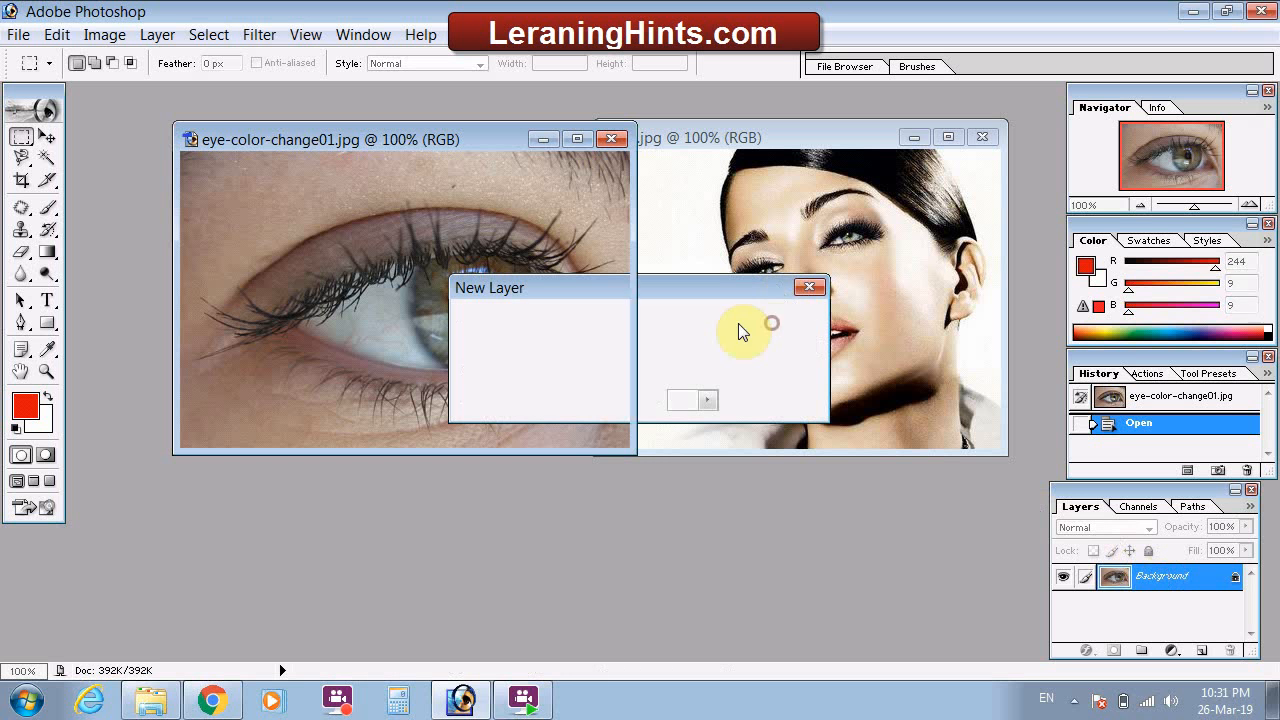
{"action": "key", "text": "Return"}
Select the eye's iris with an elliptical marquee and shift its Color Balance toward cyan.
{"action": "left_click_drag", "start_coordinate": [22, 140], "coordinate": [102, 160]}
{"action": "left_click_drag", "start_coordinate": [418, 262], "coordinate": [529, 360]}
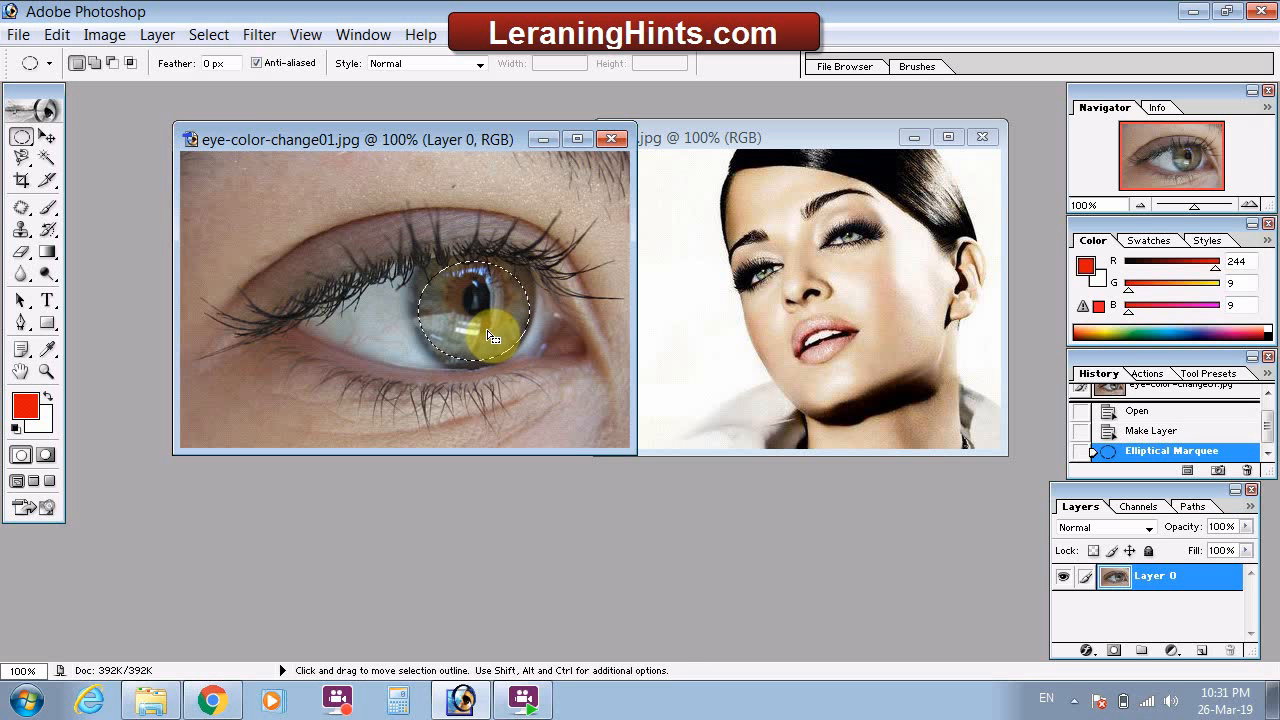
{"action": "left_click", "coordinate": [104, 34]}
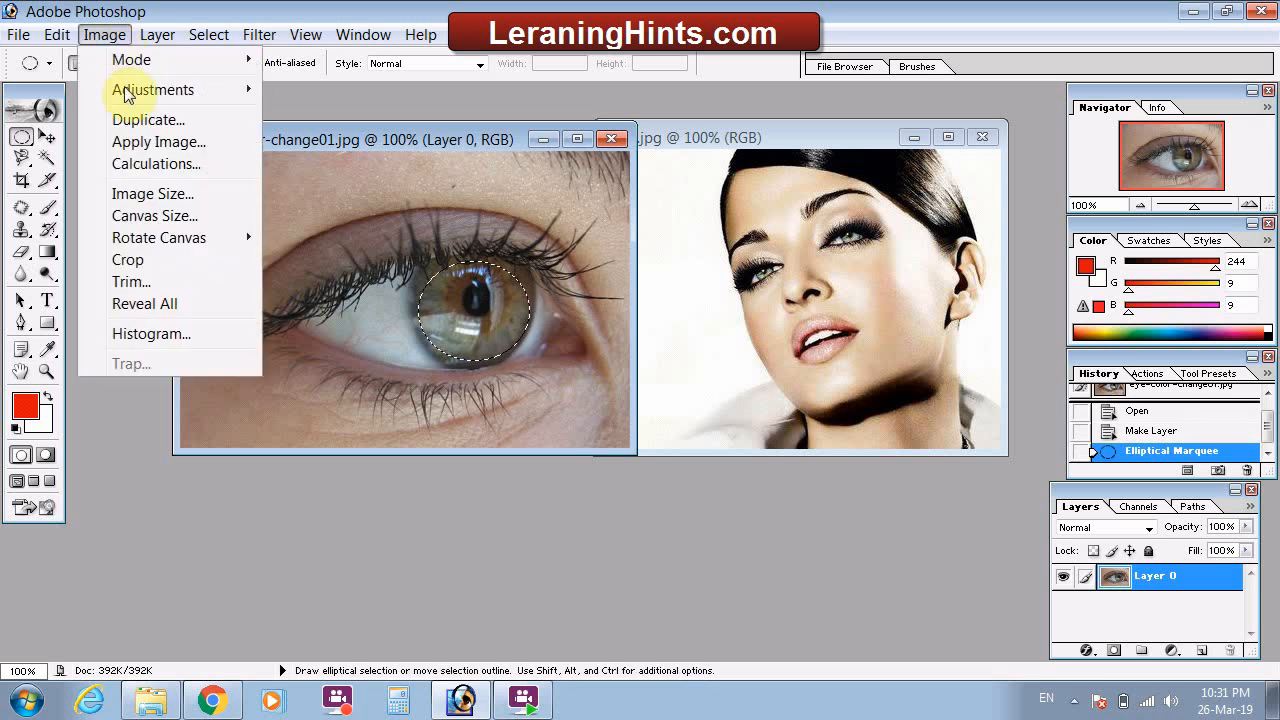
{"action": "mouse_move", "coordinate": [171, 89]}
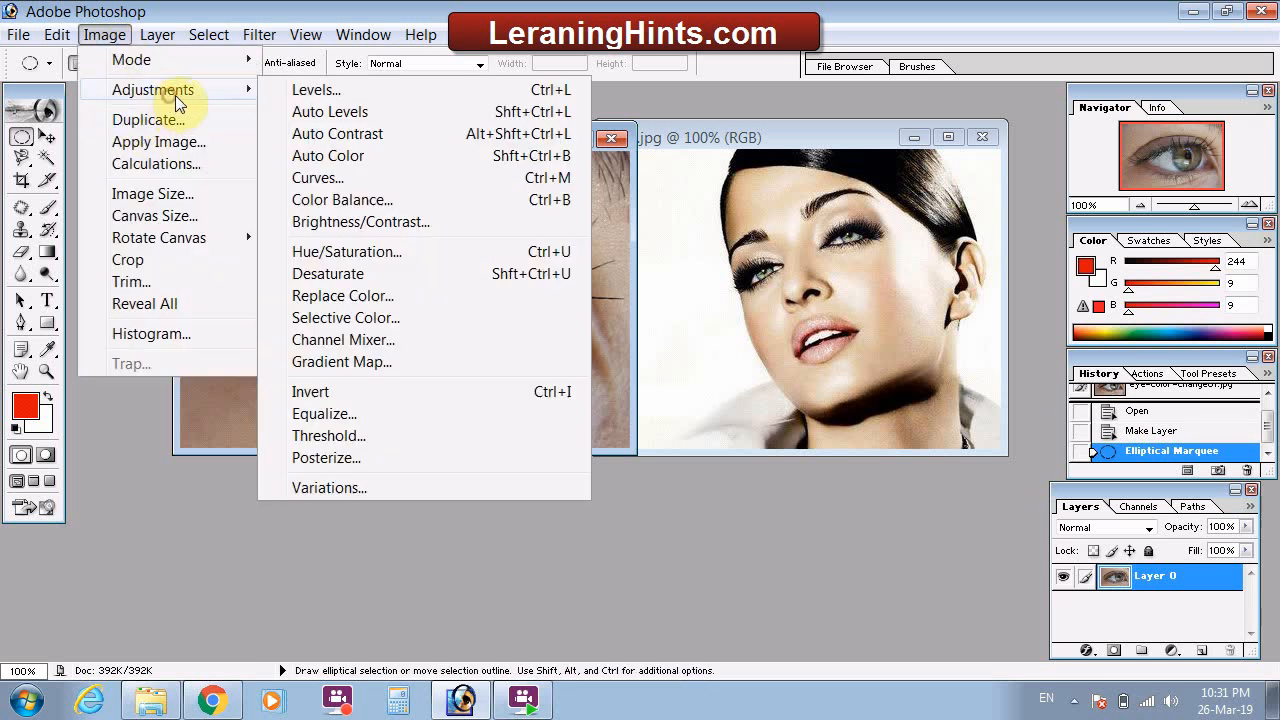
{"action": "left_click", "coordinate": [343, 200]}
{"action": "left_click_drag", "start_coordinate": [684, 525], "coordinate": [578, 527]}
{"action": "left_click", "coordinate": [886, 469]}
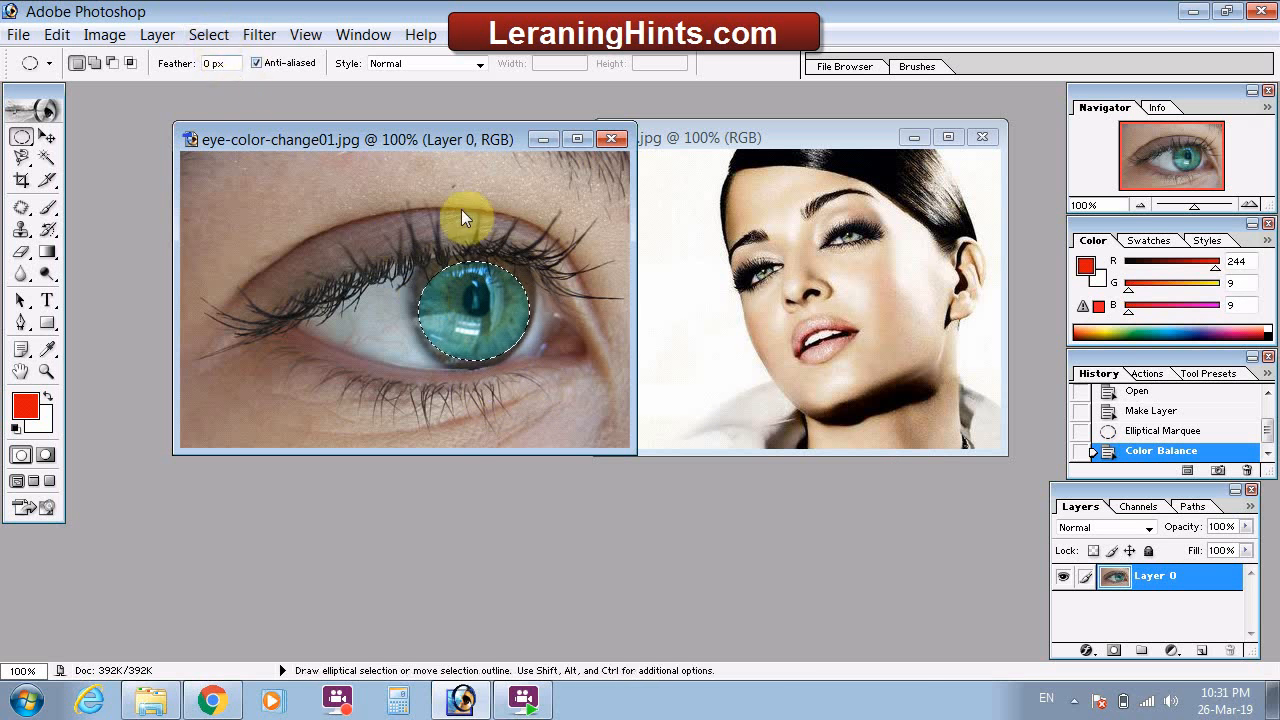
Deselect the iris and close eye-color-change01.jpg without saving it.
{"action": "left_click", "coordinate": [209, 35]}
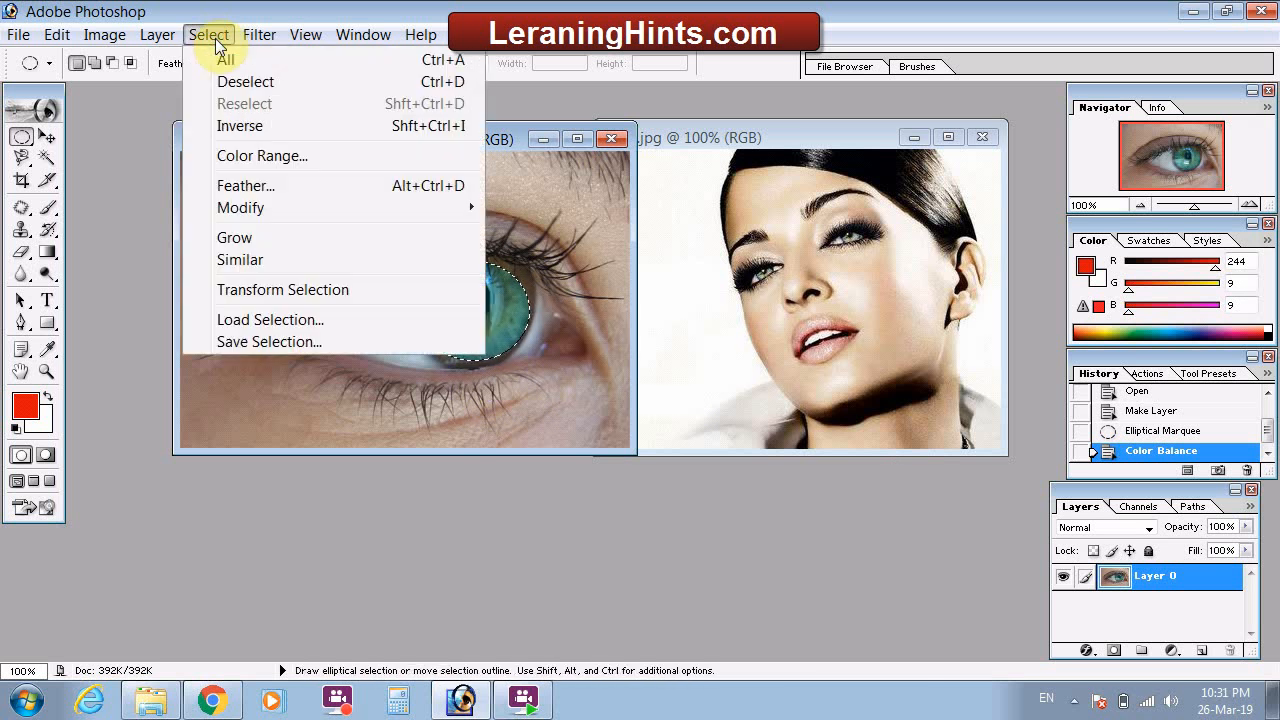
{"action": "left_click", "coordinate": [270, 81]}
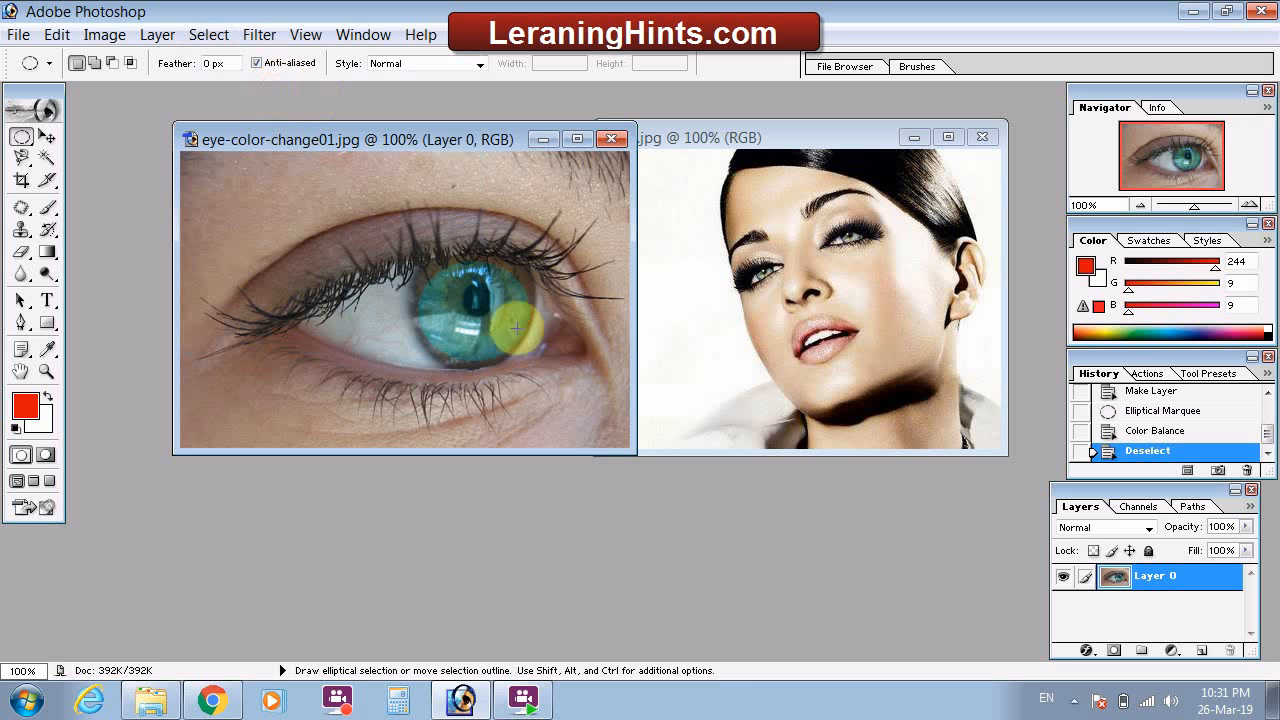
{"action": "left_click", "coordinate": [611, 138]}
{"action": "left_click", "coordinate": [645, 276]}
Convert the background of s8.jpg into an editable layer named Layer 0.
{"action": "left_click_drag", "start_coordinate": [709, 143], "coordinate": [420, 143]}
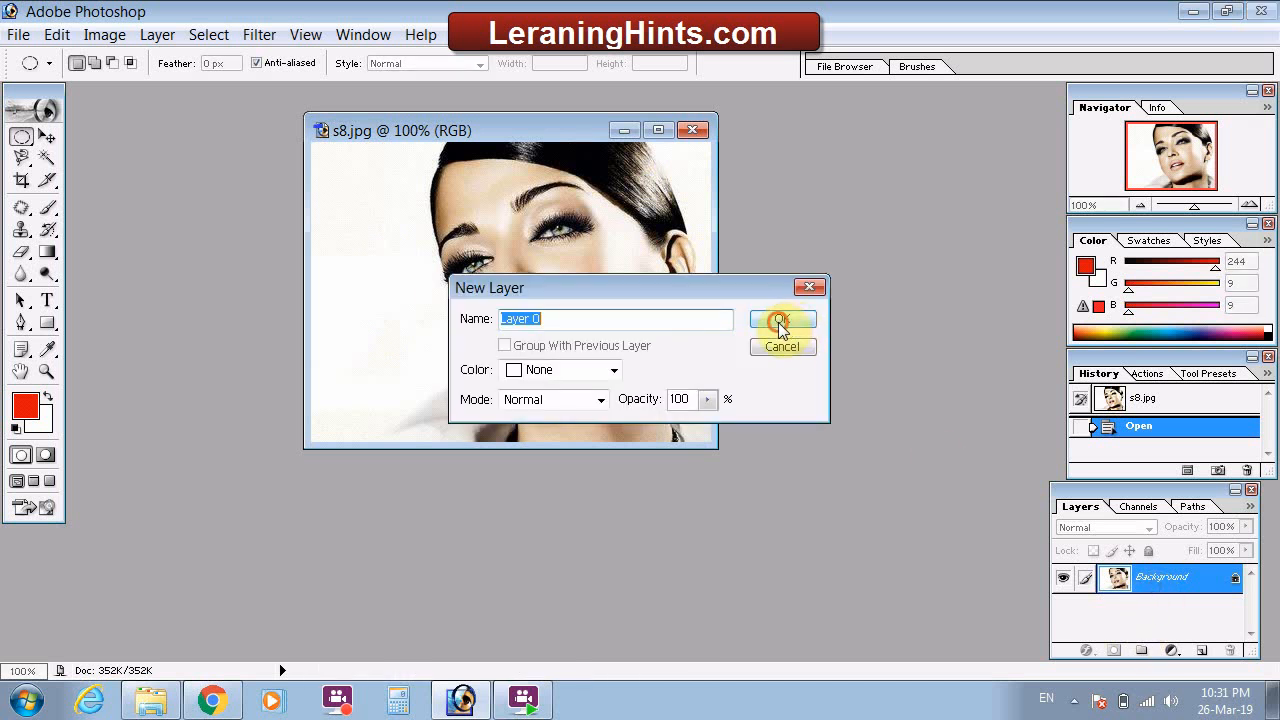
{"action": "left_click", "coordinate": [774, 320]}
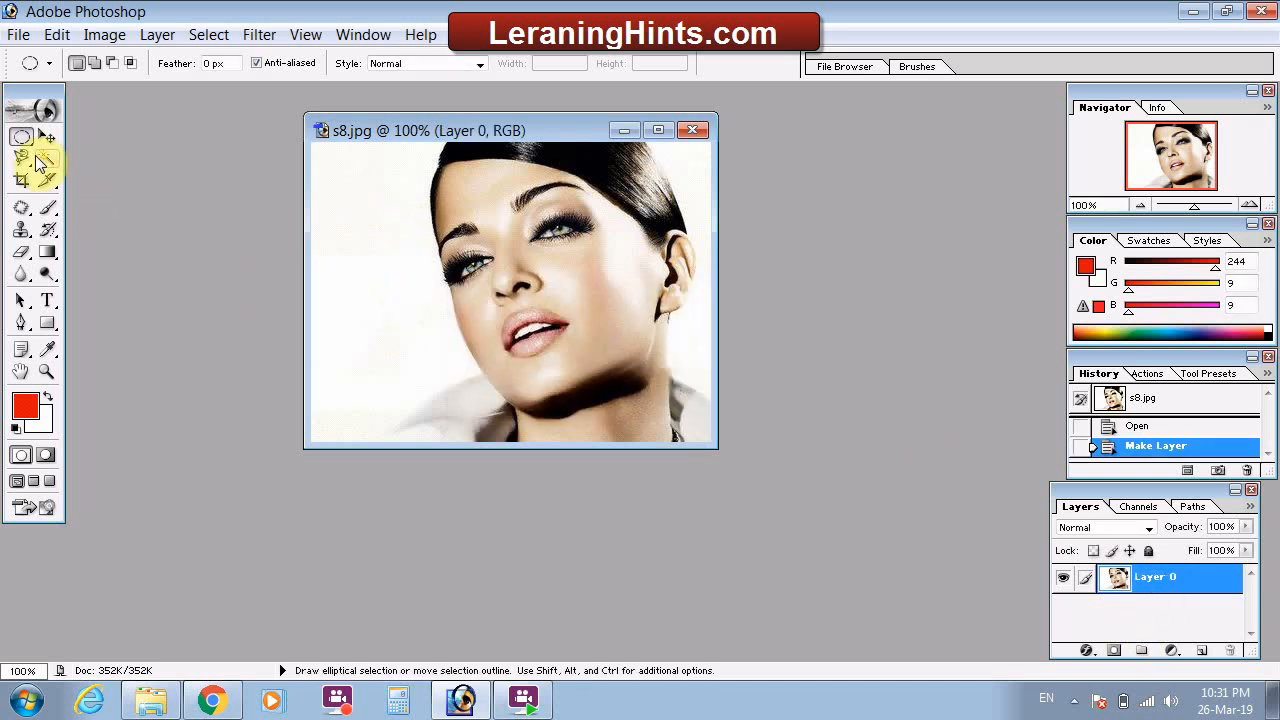
Try selecting the white background on both sides of the woman with the Magic Wand at tolerance 32, and clear the selection.
{"action": "left_click", "coordinate": [46, 159]}
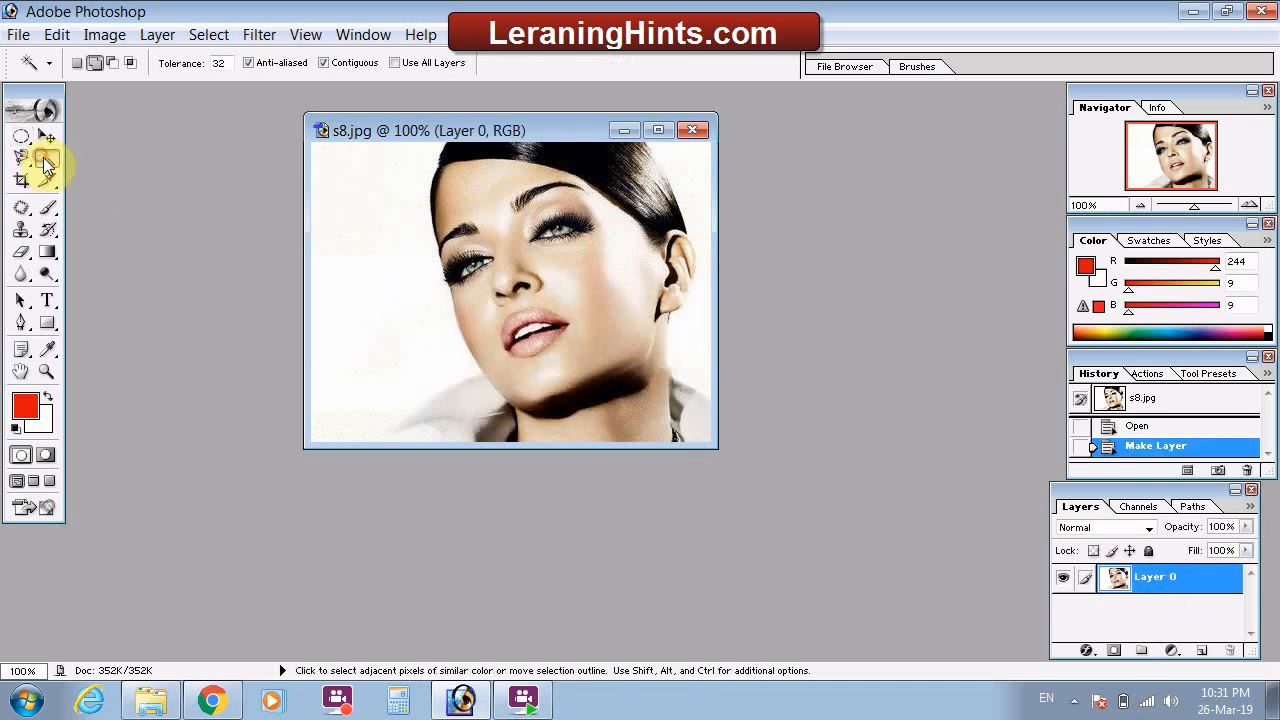
{"action": "left_click", "coordinate": [373, 240]}
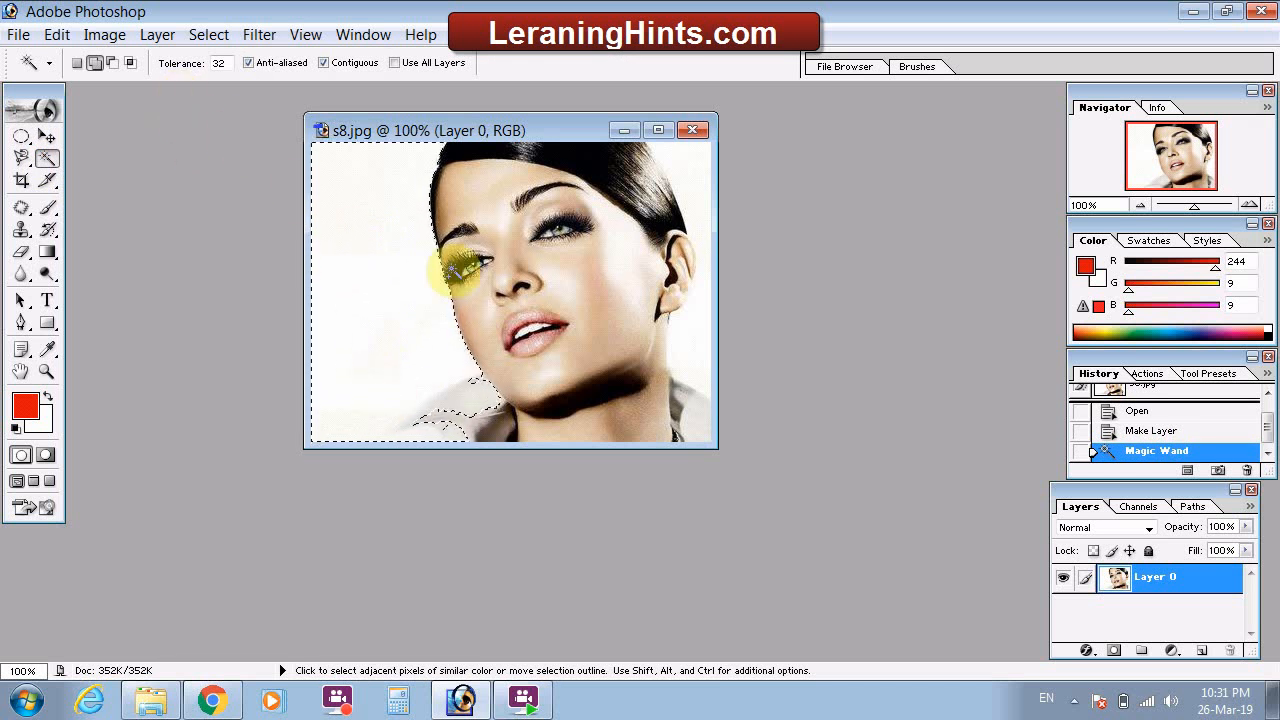
{"action": "left_click", "coordinate": [694, 174]}
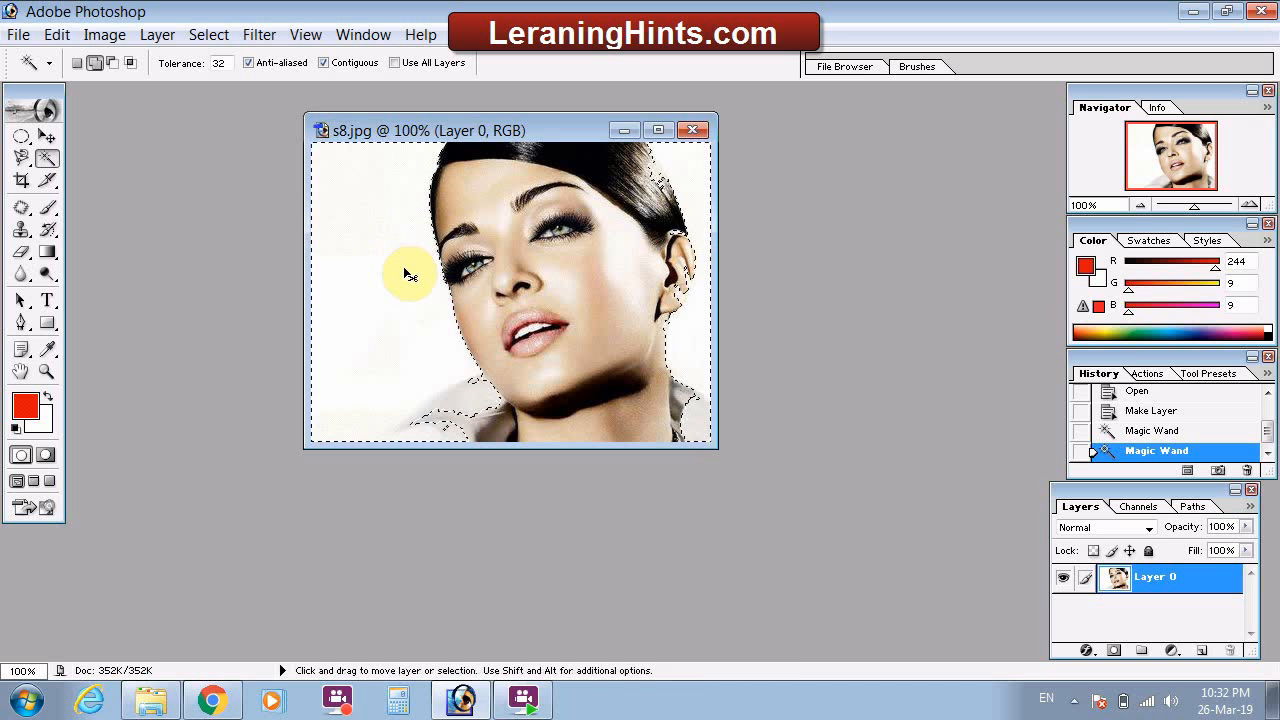
{"action": "key", "text": "ctrl+d"}
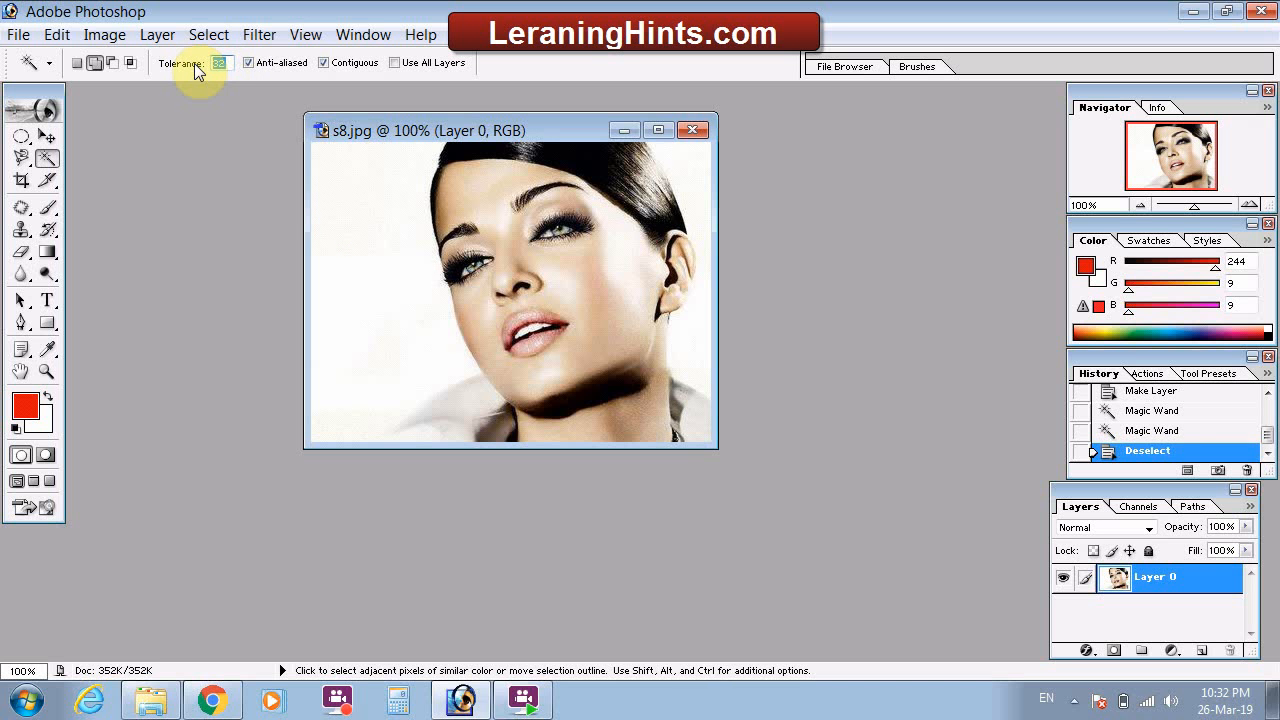
Select the white background on both sides of the woman with Magic Wand tolerance 10, delete it and deselect.
{"action": "type", "text": "10"}
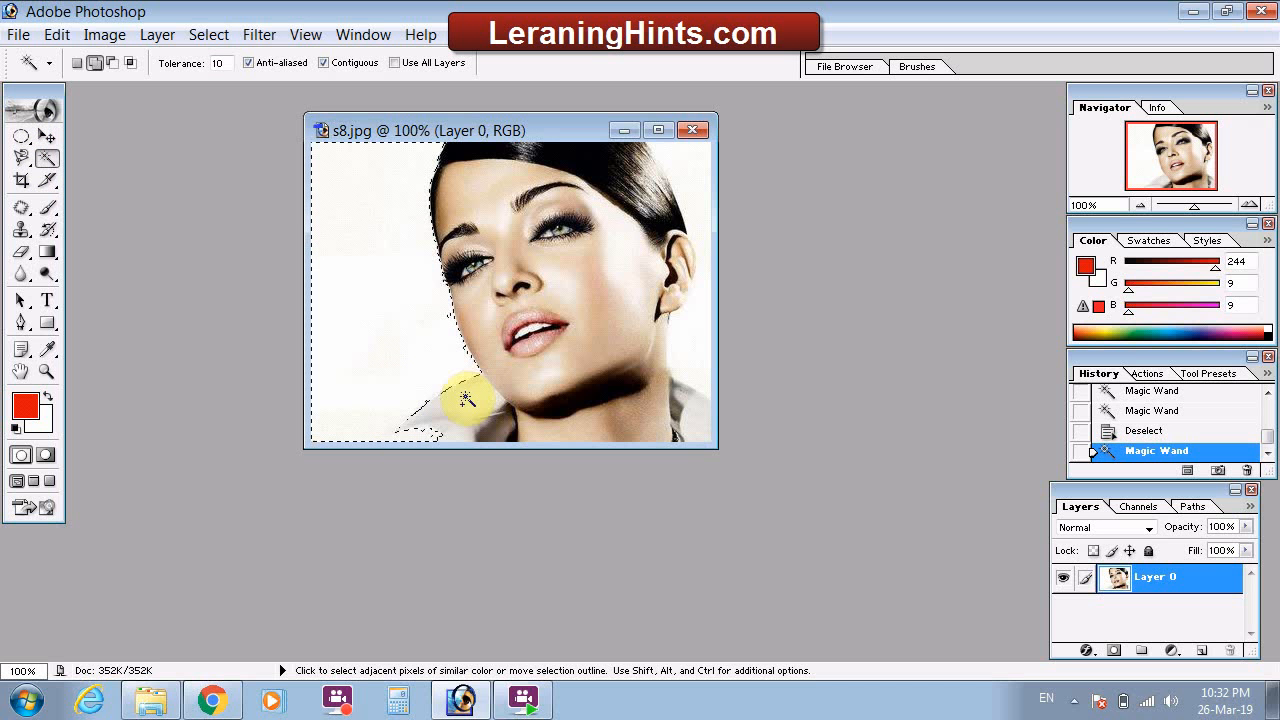
{"action": "left_click", "coordinate": [680, 355]}
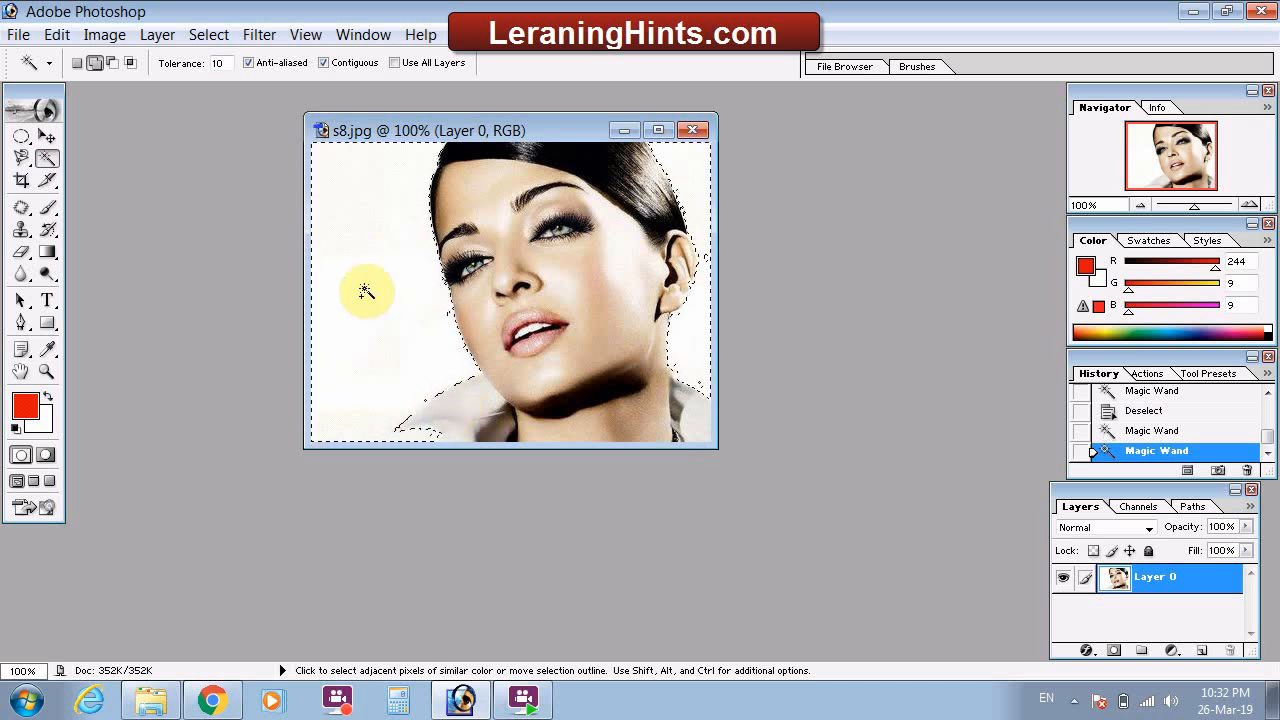
{"action": "key", "text": "Delete"}
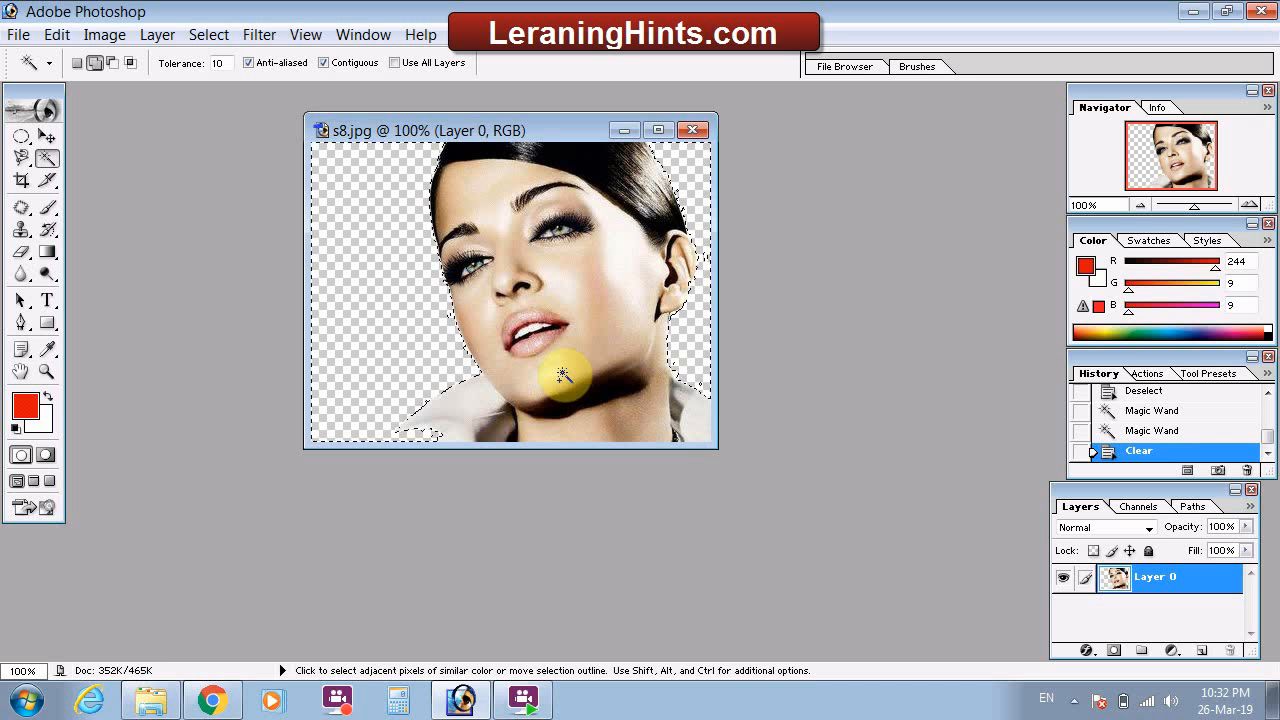
{"action": "key", "text": "ctrl+d"}
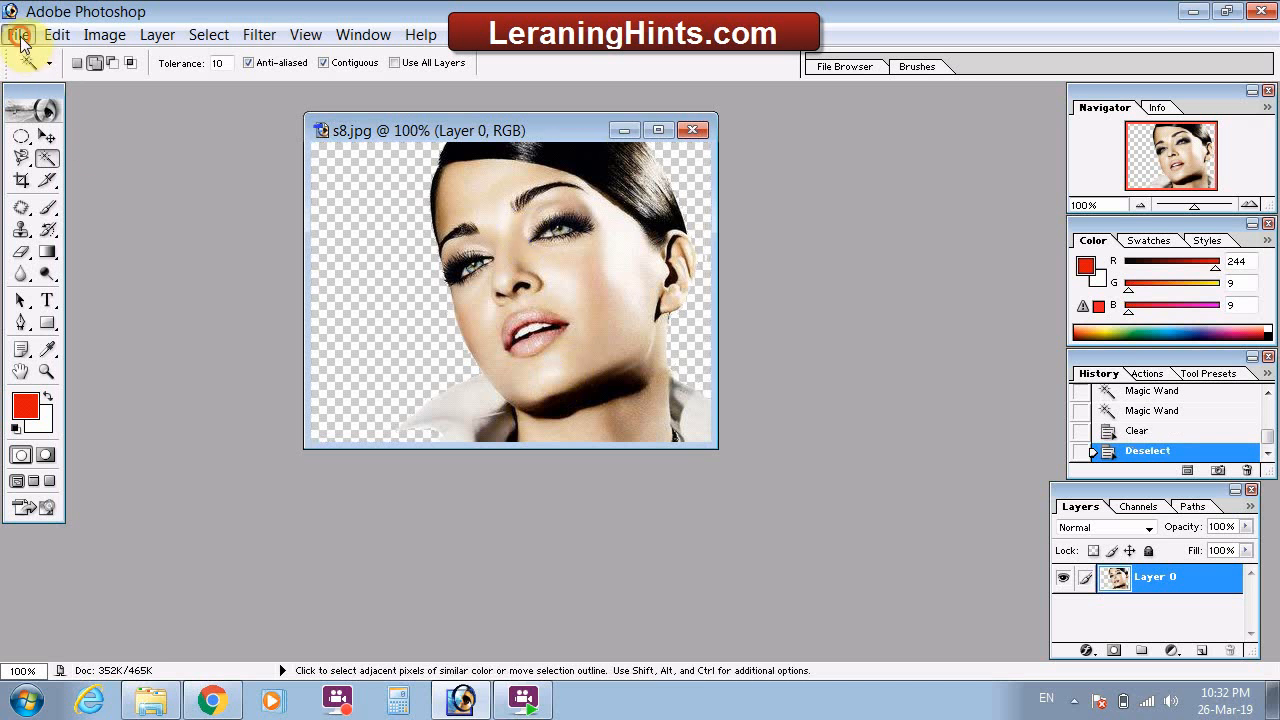
Open 3-Photo2.jpeg from the Pictures folder.
{"action": "left_click", "coordinate": [20, 36]}
{"action": "left_click", "coordinate": [50, 80]}
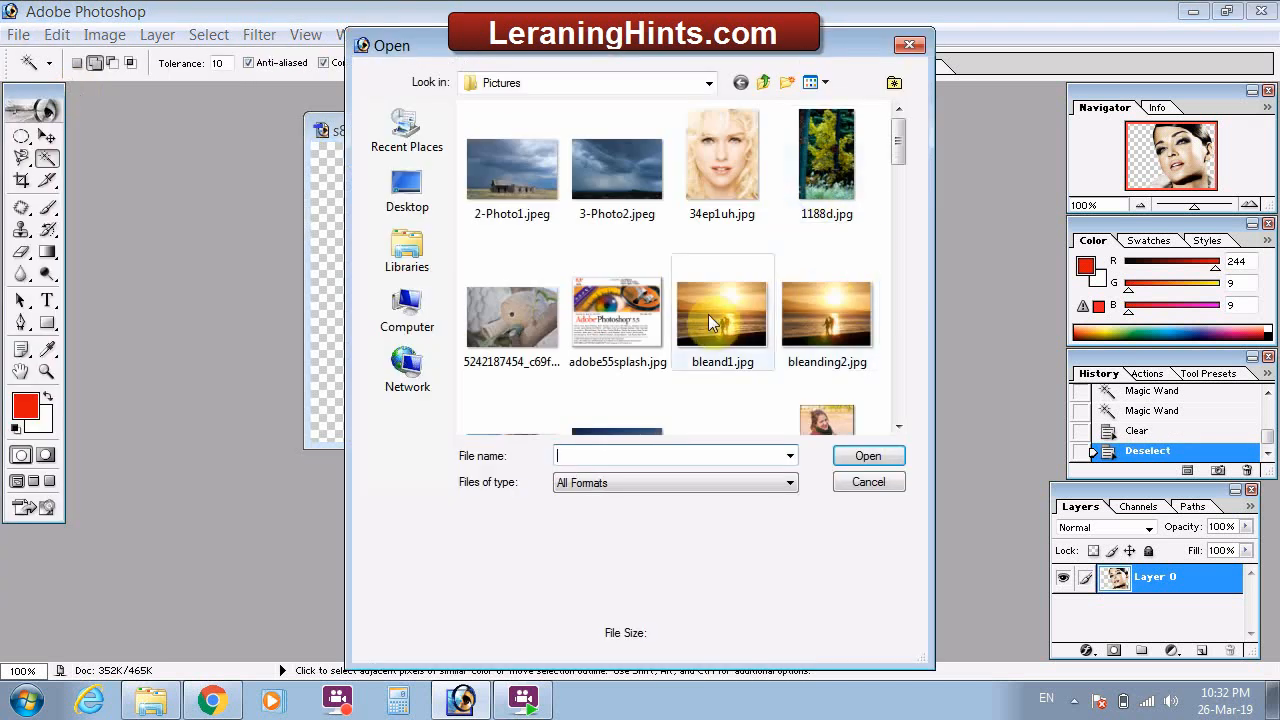
{"action": "left_click", "coordinate": [617, 170]}
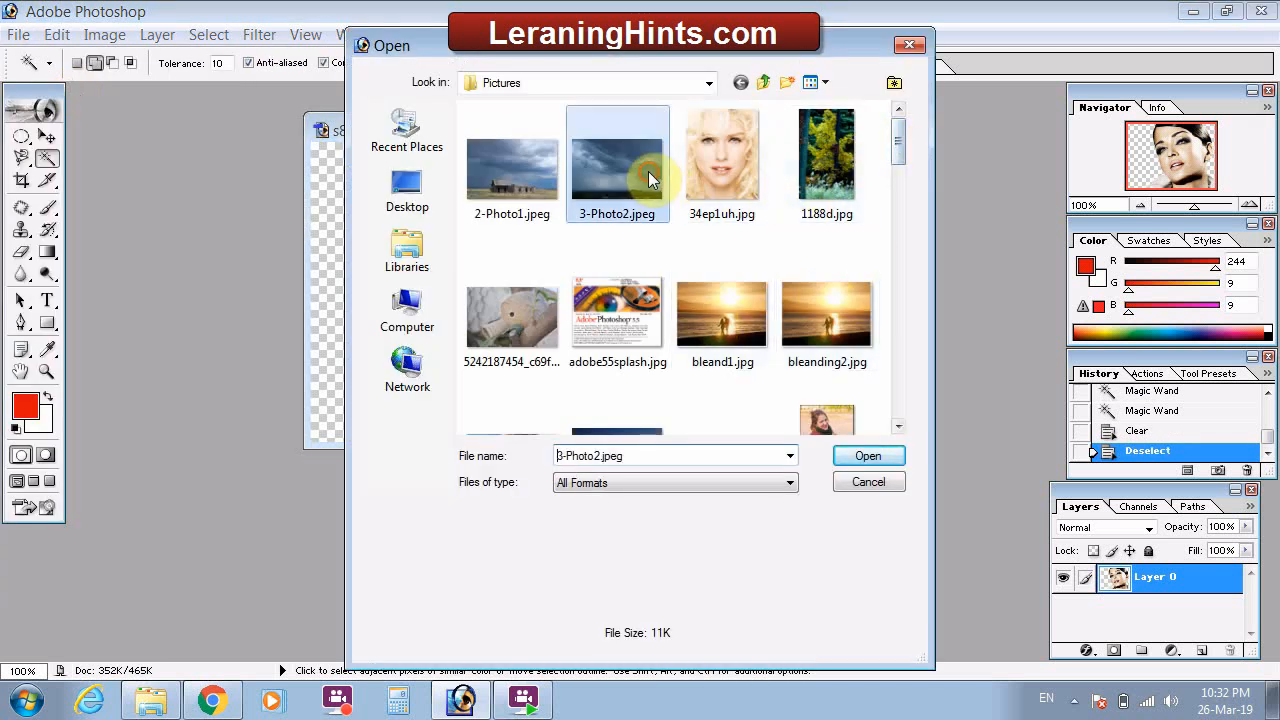
{"action": "left_click", "coordinate": [852, 462]}
Copy the whole storm-sky image into s8.jpg as a new layer with the Move tool, leaving nothing selected beforehand.
{"action": "left_click", "coordinate": [257, 240]}
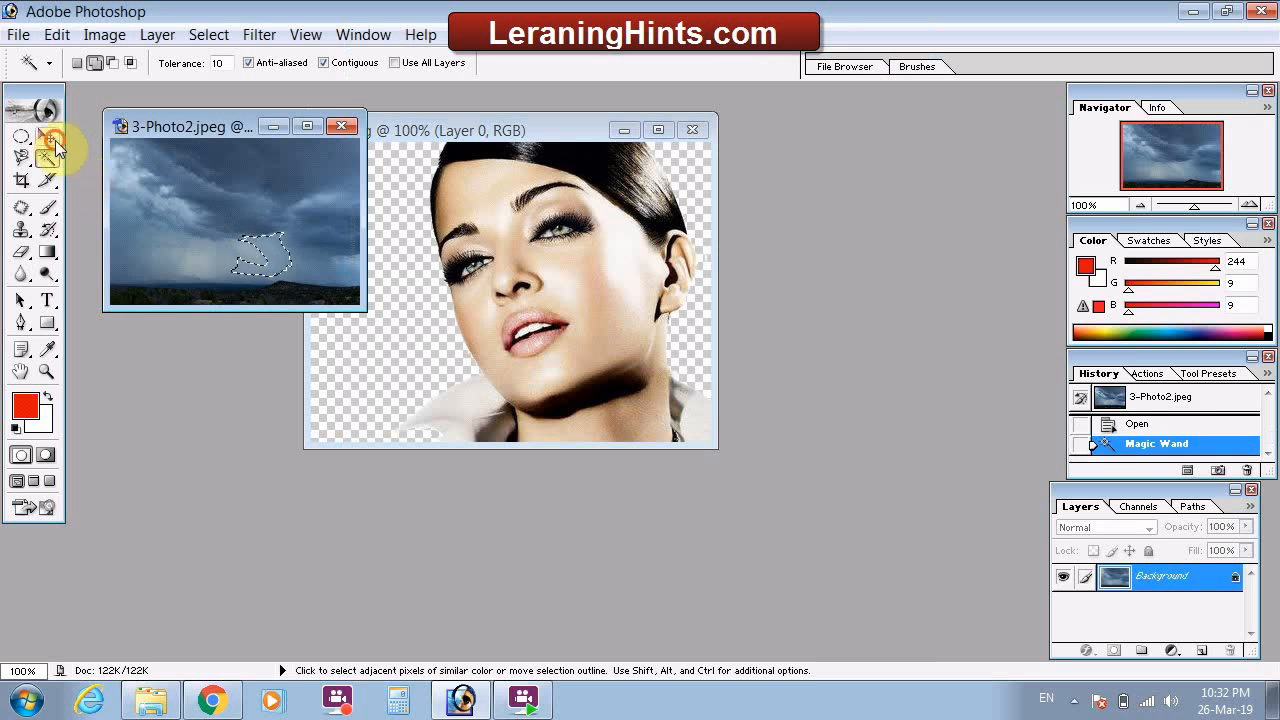
{"action": "left_click", "coordinate": [52, 139]}
{"action": "key", "text": "ctrl+d"}
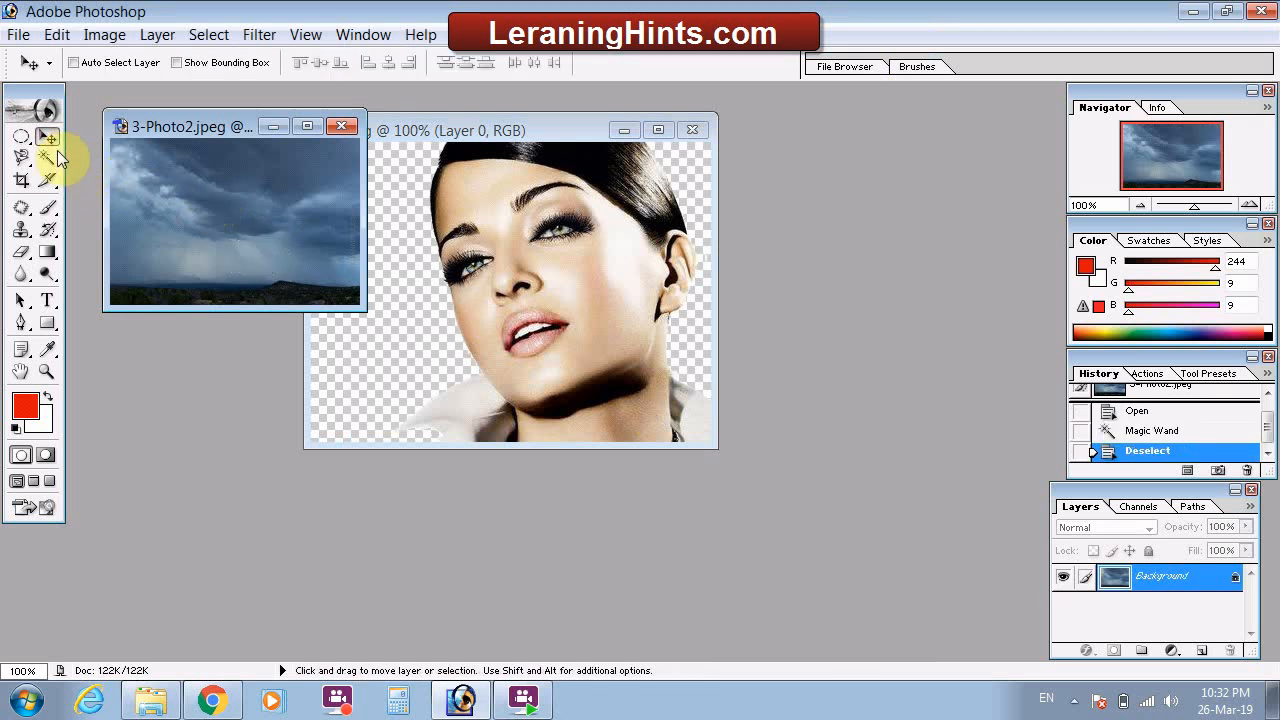
{"action": "left_click_drag", "start_coordinate": [214, 206], "coordinate": [489, 296]}
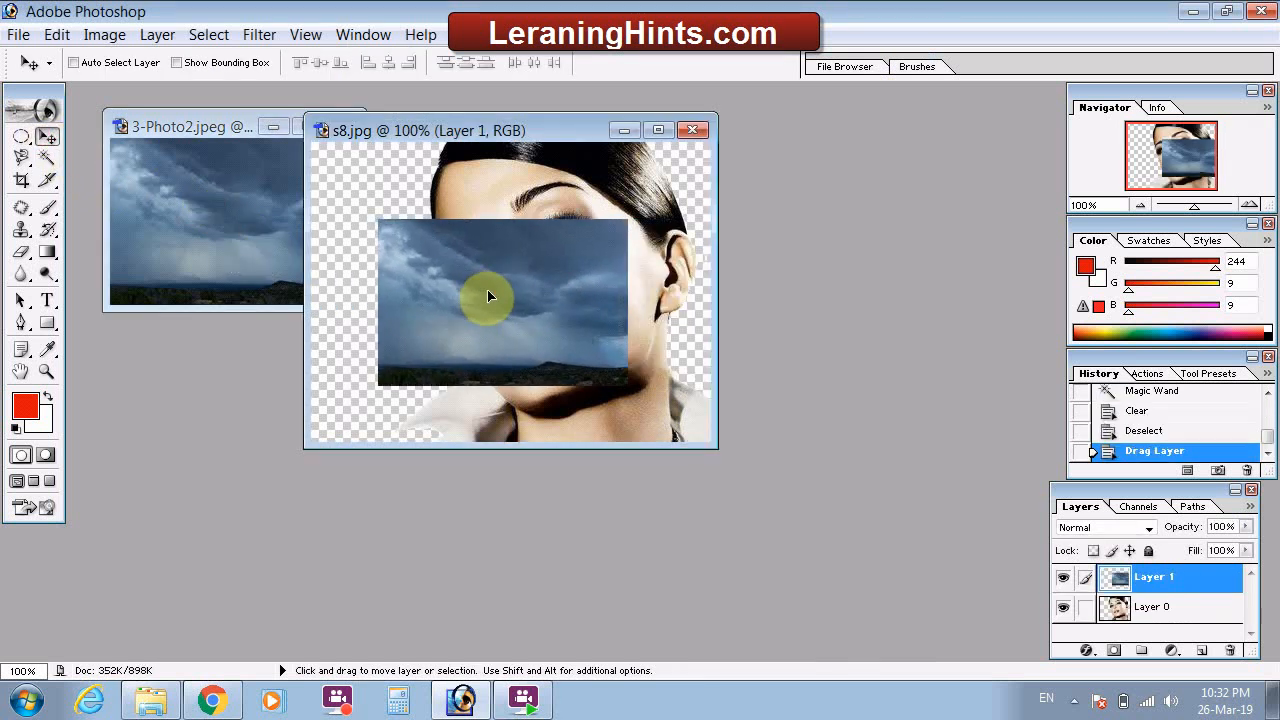
Scale the sky layer with Free Transform to fill the s8.jpg canvas and place the portrait layer above it.
{"action": "key", "text": "ctrl+t"}
{"action": "left_click_drag", "start_coordinate": [628, 221], "coordinate": [766, 140]}
{"action": "key", "text": "Return"}
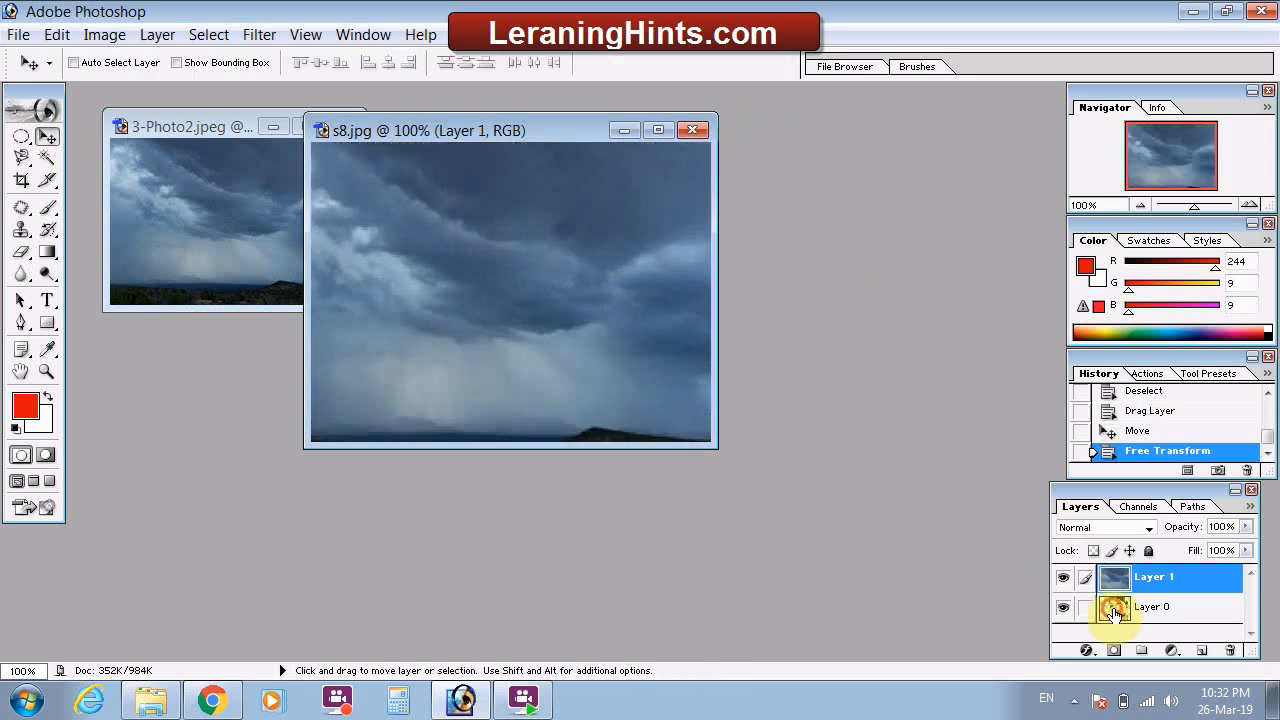
{"action": "left_click_drag", "start_coordinate": [1114, 612], "coordinate": [1115, 575]}
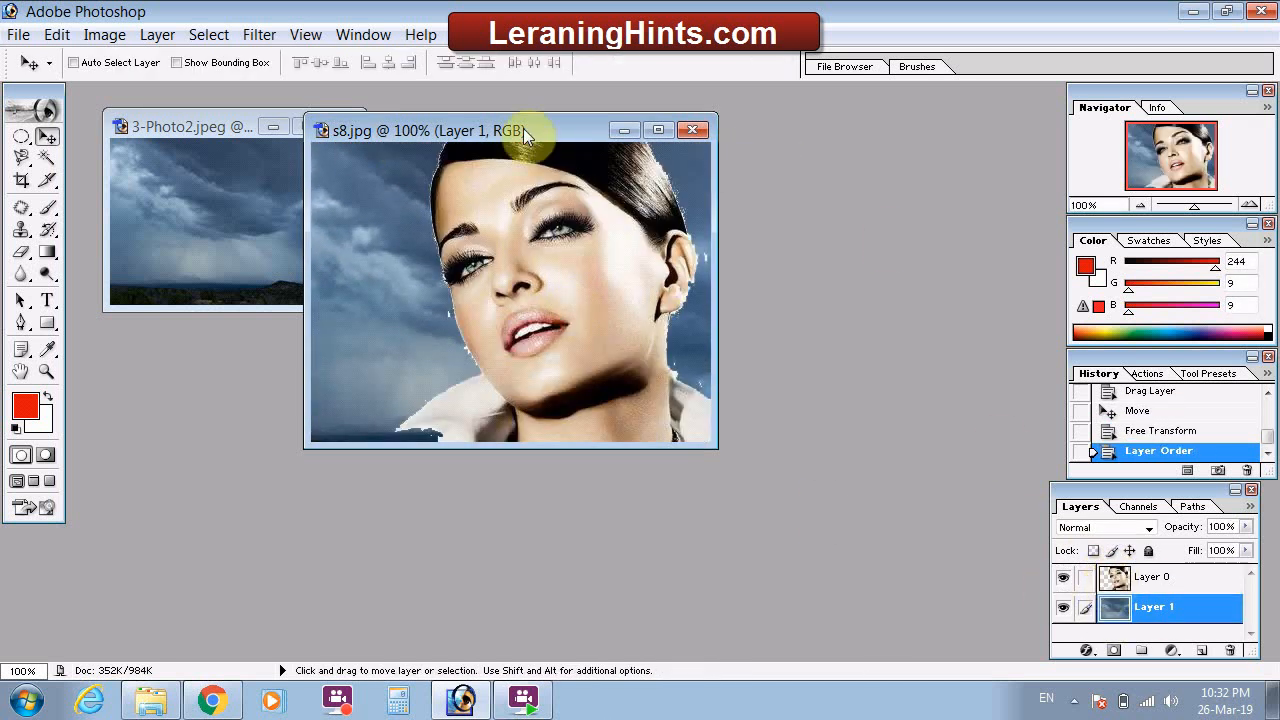
Close s8.jpg without saving its changes and enlarge the 3-Photo2.jpeg window to show empty space around the sky image.
{"action": "left_click", "coordinate": [707, 130]}
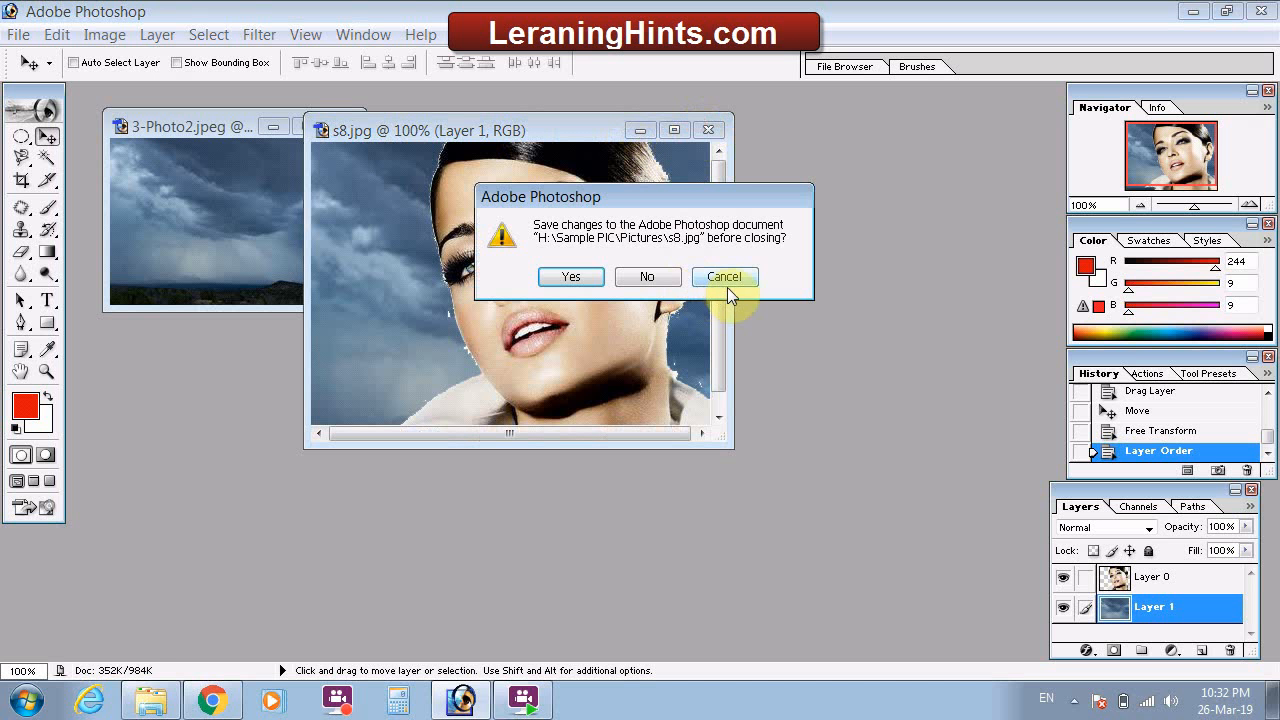
{"action": "left_click", "coordinate": [650, 278]}
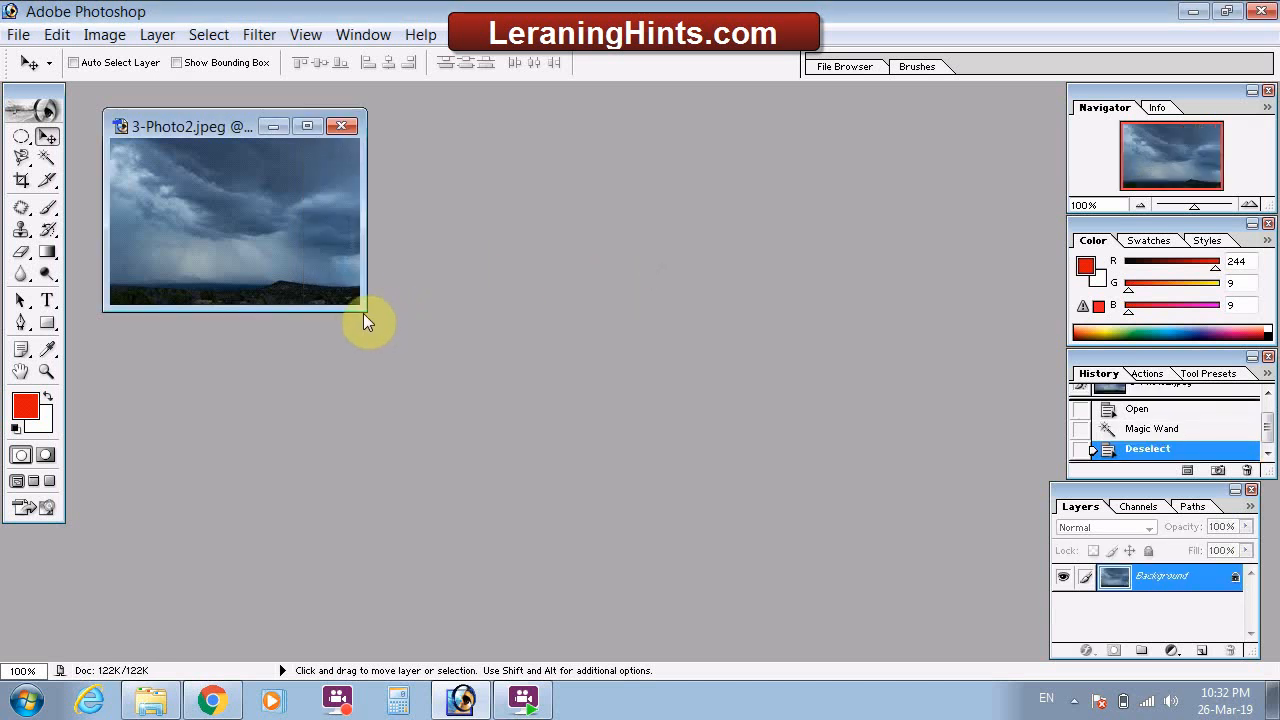
{"action": "left_click_drag", "start_coordinate": [363, 312], "coordinate": [746, 550]}
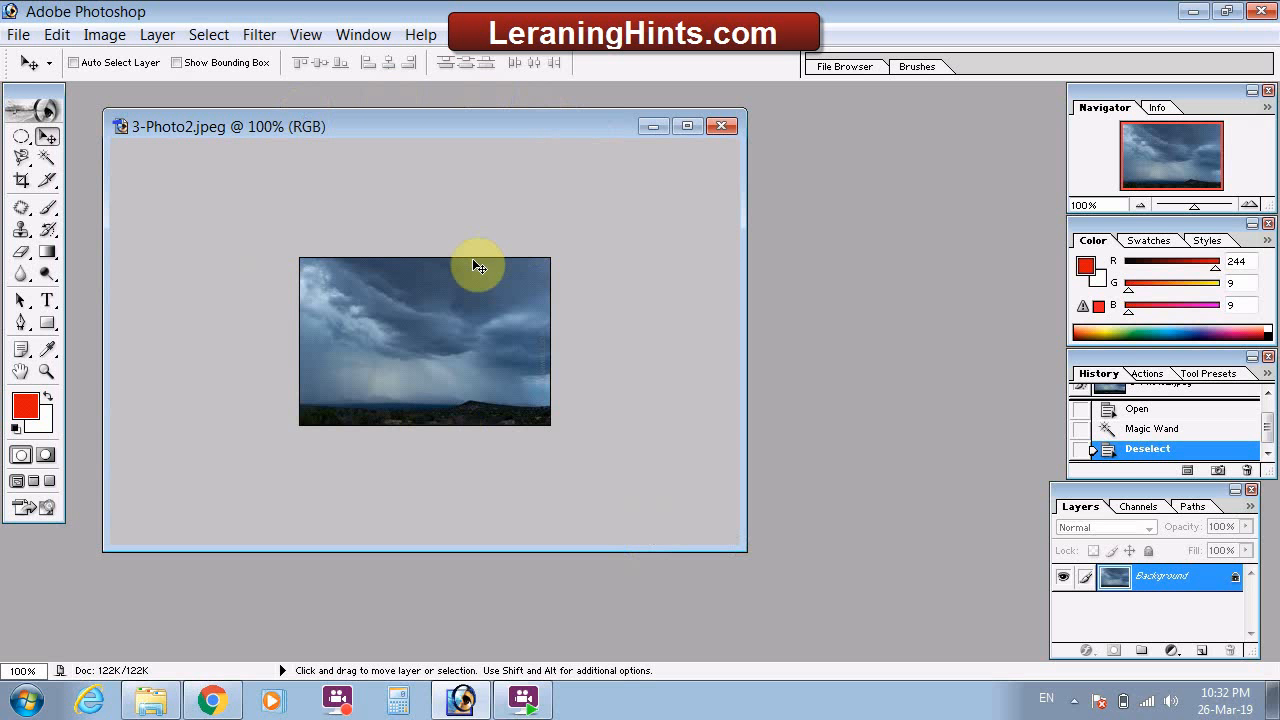
Open farmer.jpg from the Pictures folder.
{"action": "left_click", "coordinate": [19, 35]}
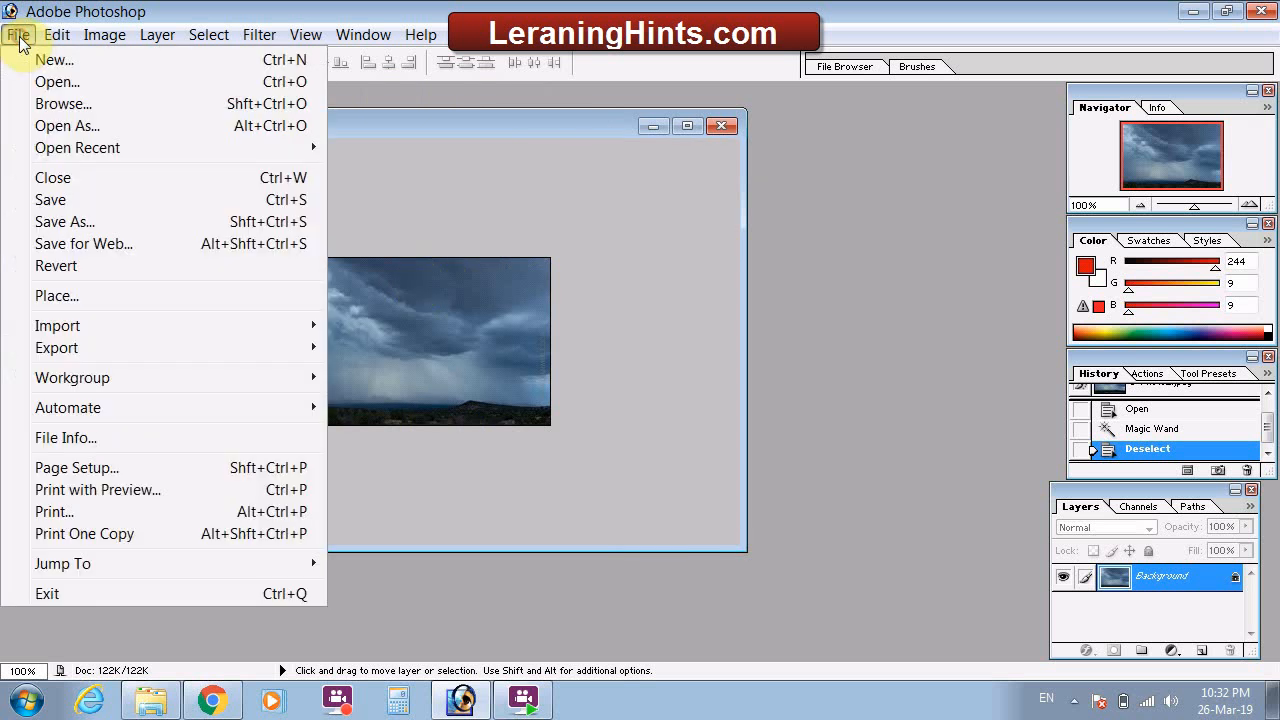
{"action": "left_click", "coordinate": [50, 80]}
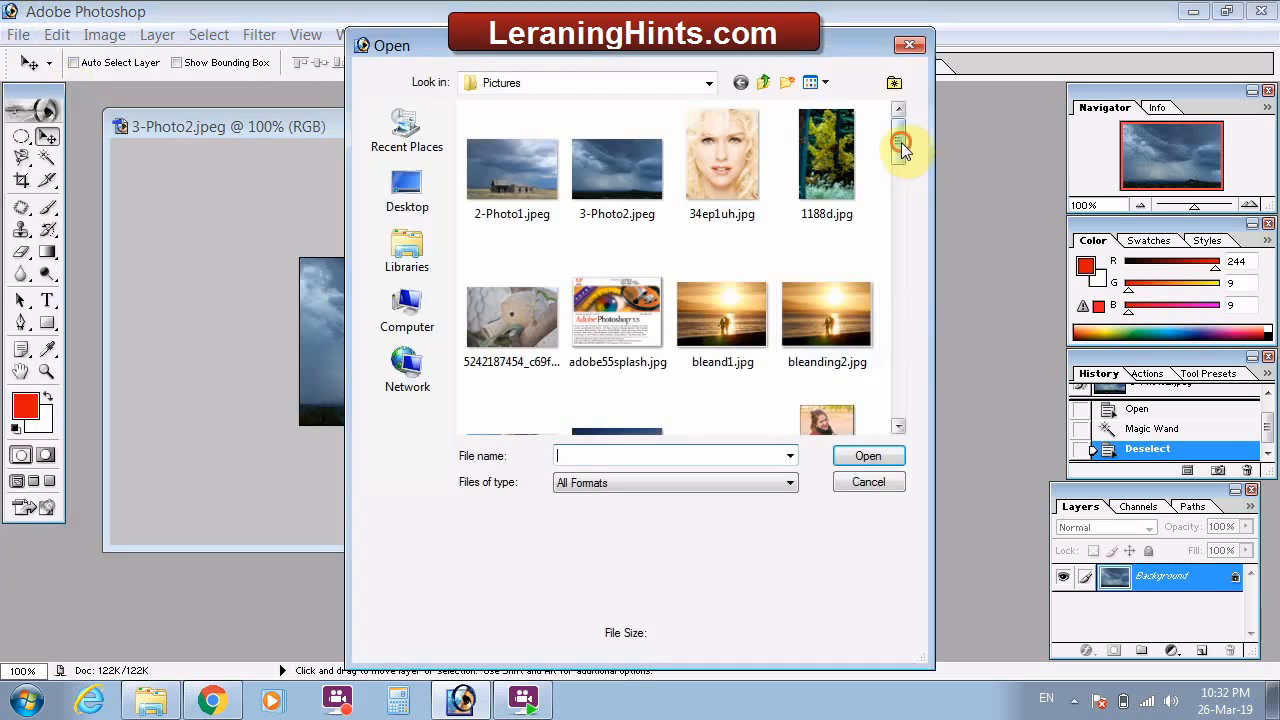
{"action": "left_click_drag", "start_coordinate": [901, 148], "coordinate": [903, 226]}
{"action": "left_click", "coordinate": [650, 160]}
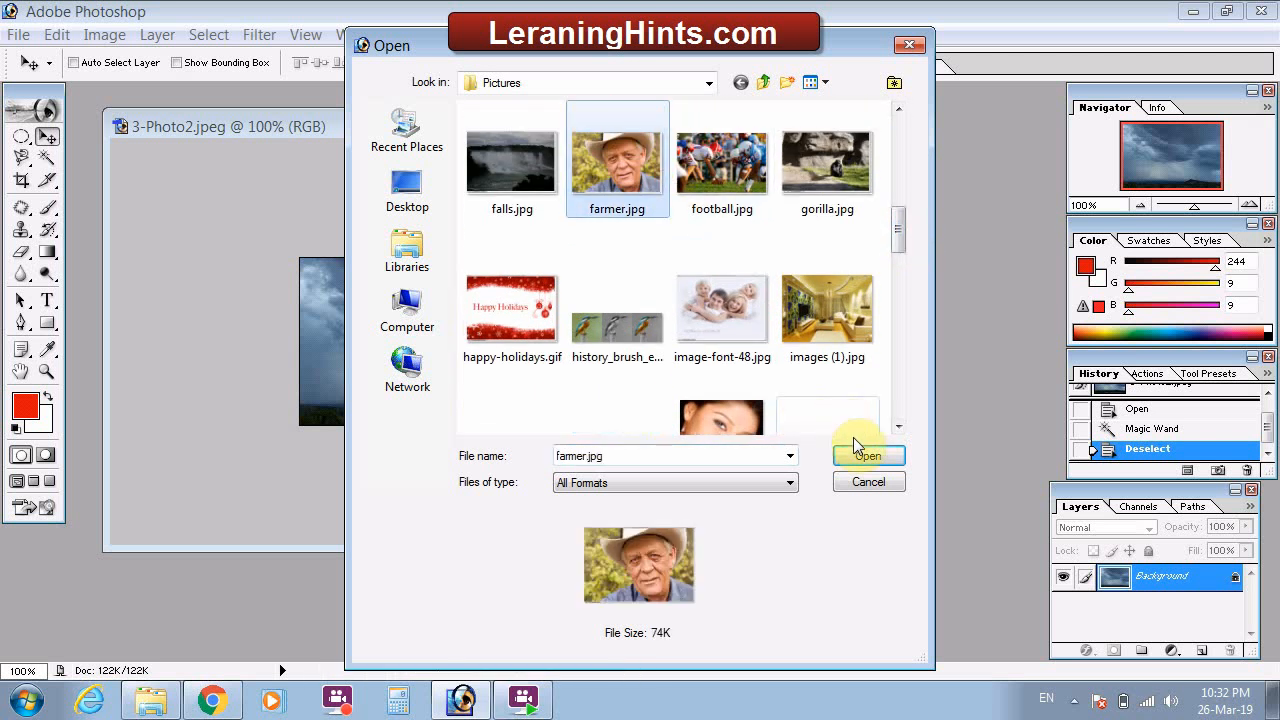
{"action": "left_click", "coordinate": [862, 455]}
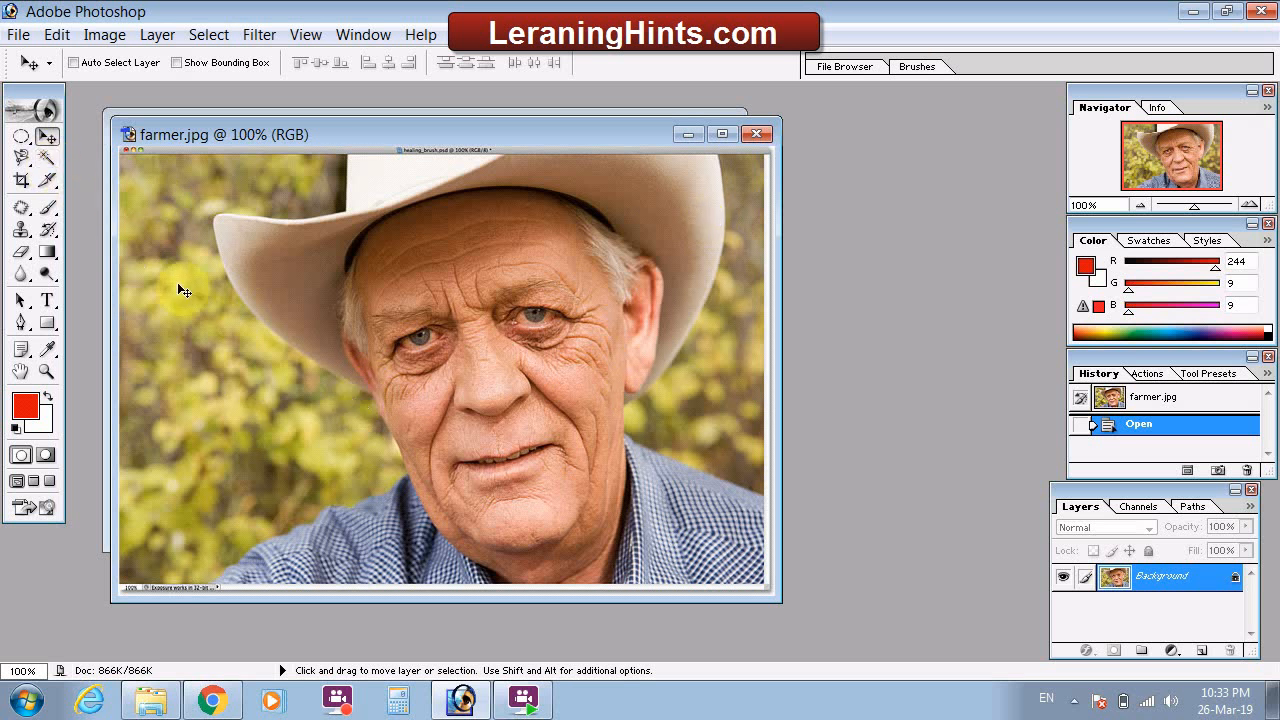
Trace the farmer's hat, face and shirt with the Magnetic Lasso and invert the selection to target the leafy background.
{"action": "left_click", "coordinate": [27, 165]}
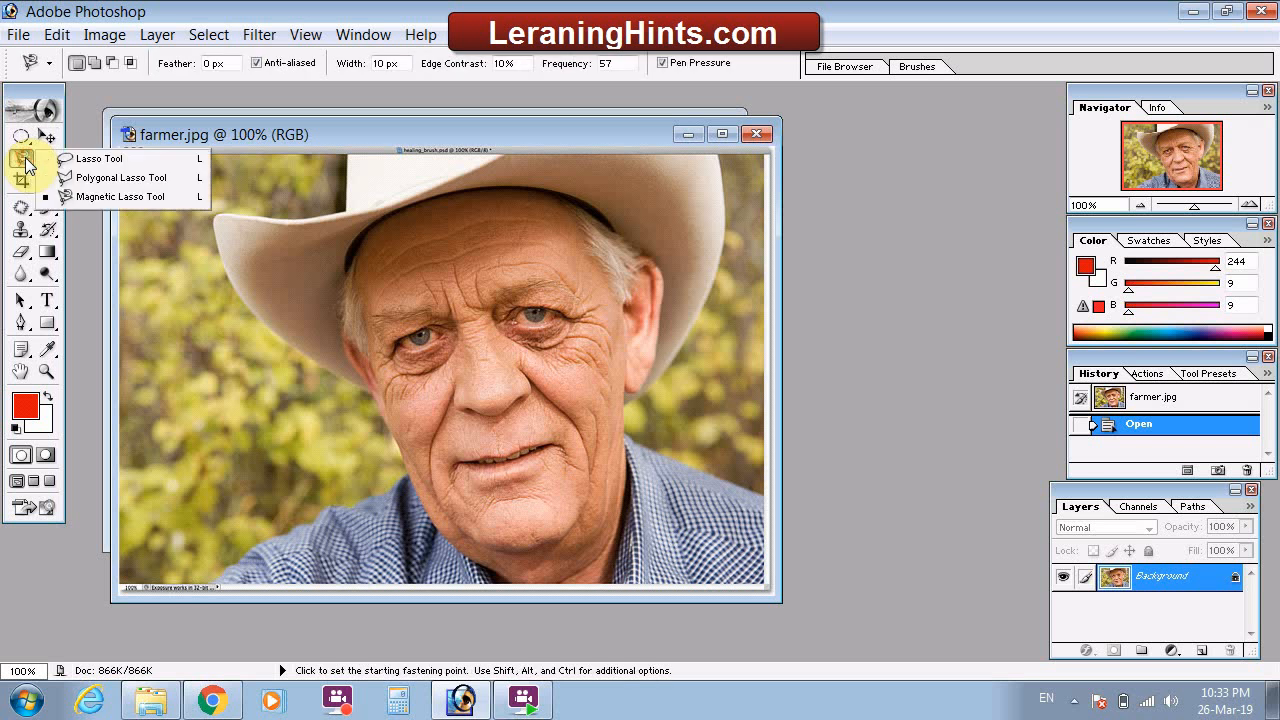
{"action": "left_click", "coordinate": [115, 199]}
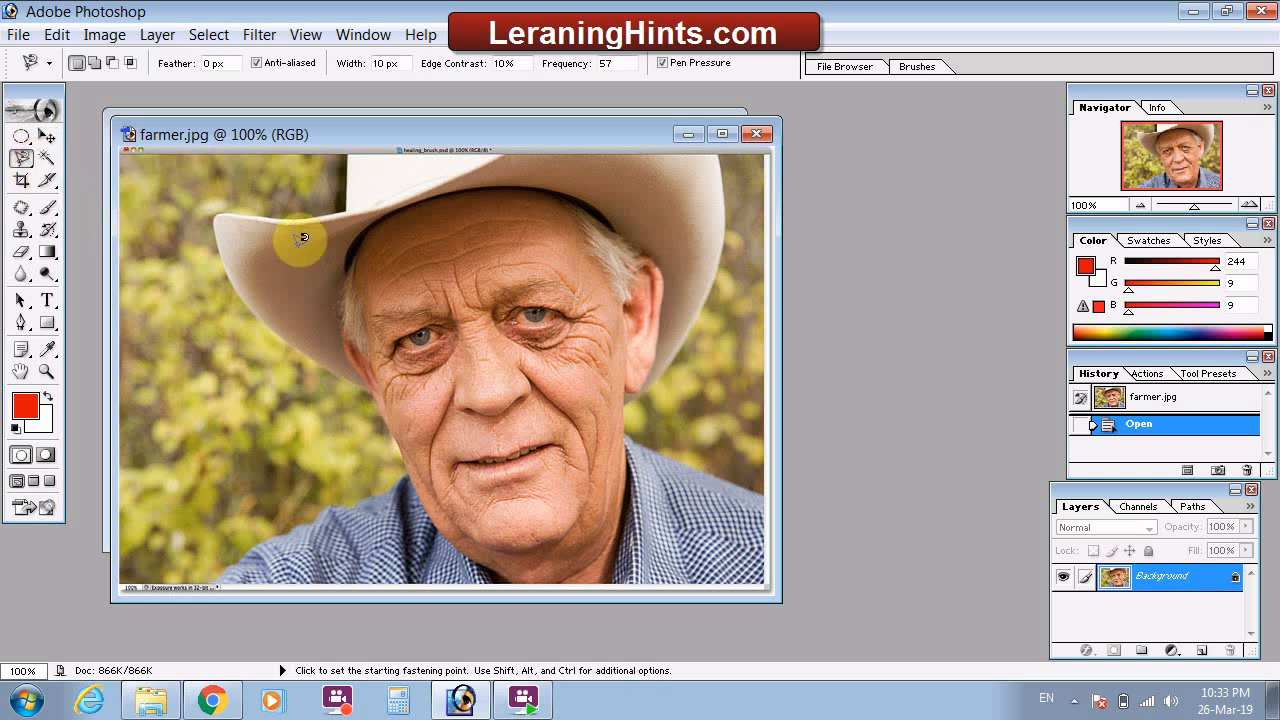
{"action": "left_click", "coordinate": [763, 493]}
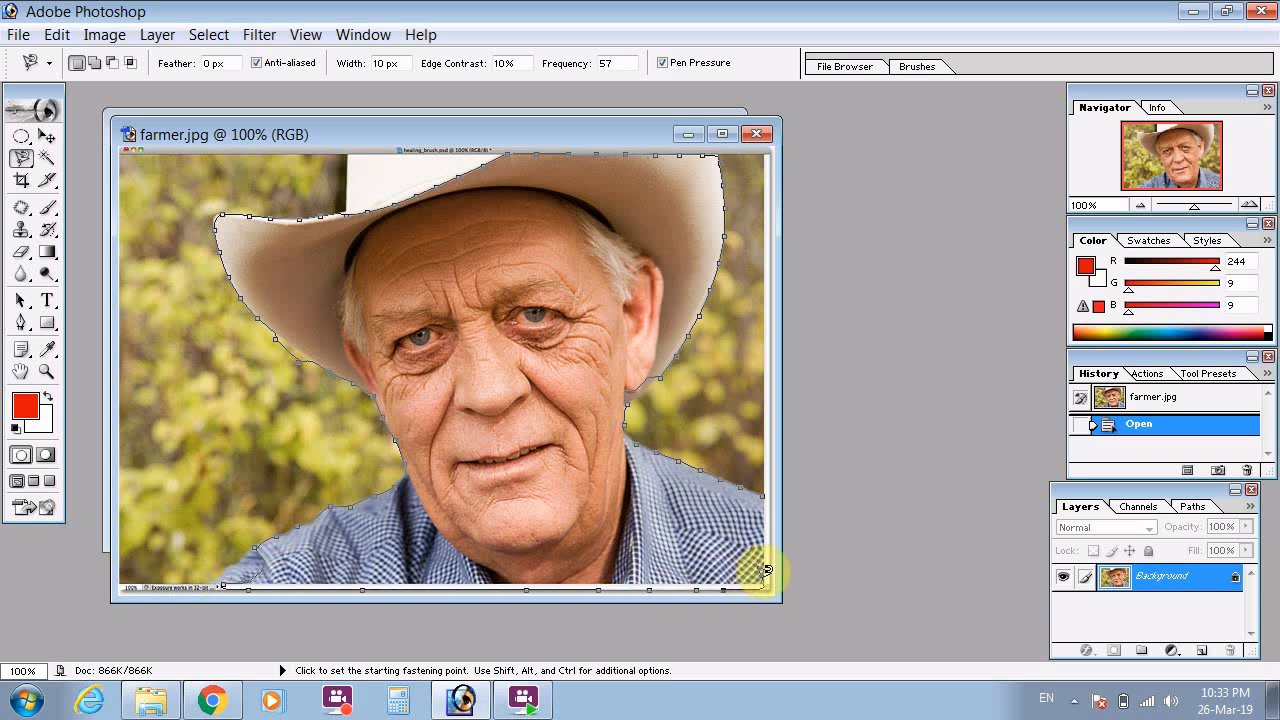
{"action": "left_click", "coordinate": [770, 485]}
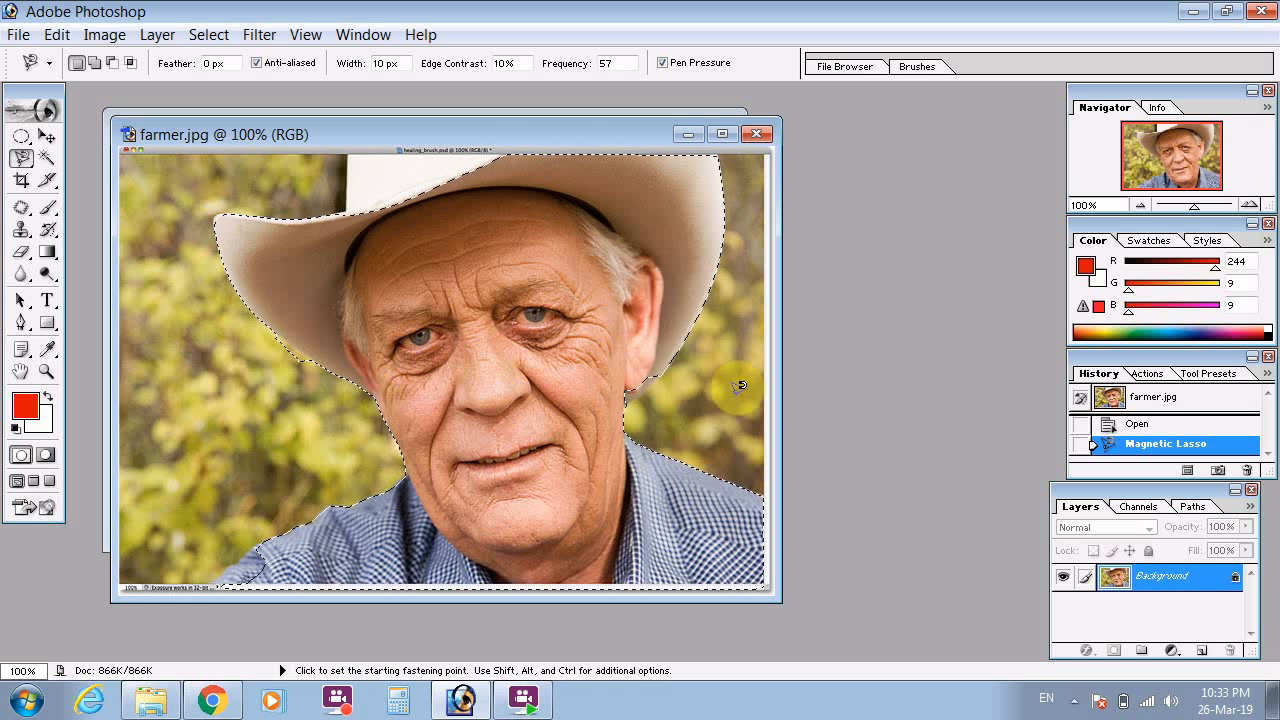
{"action": "left_click", "coordinate": [208, 37]}
{"action": "left_click", "coordinate": [238, 125]}
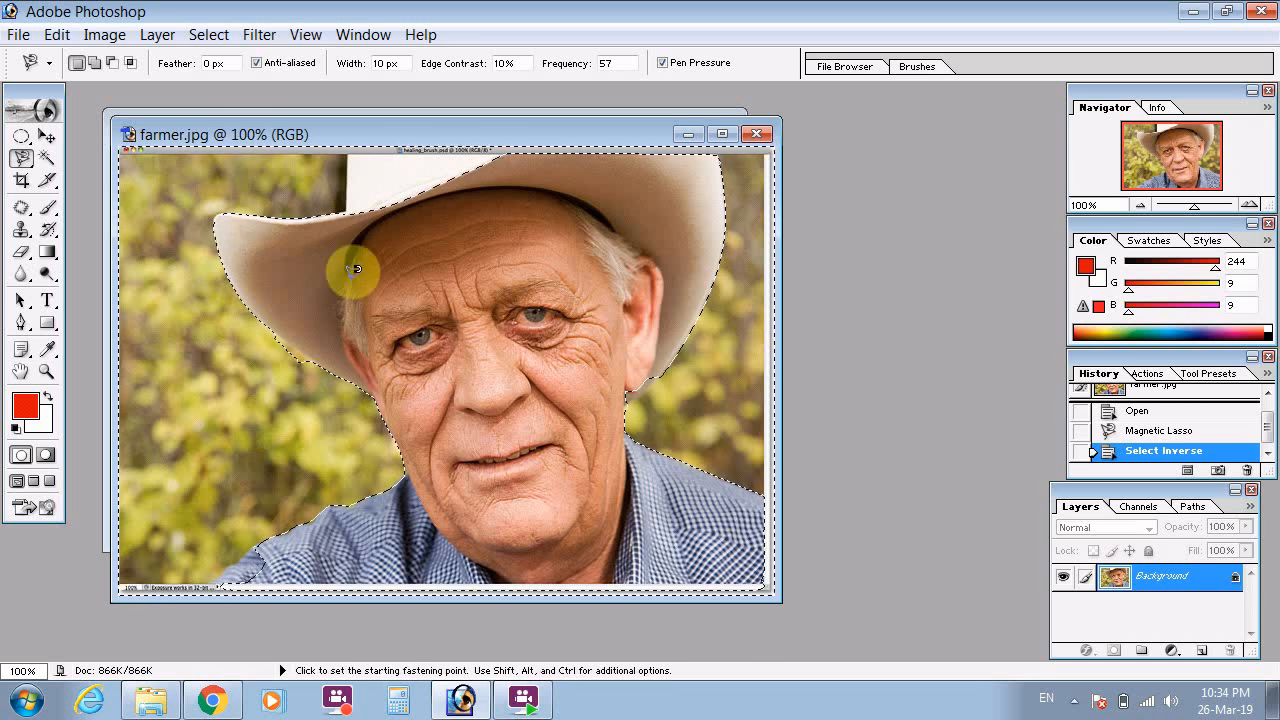
Convert the farmer photo's Background into Layer 0, then delete the selected leafy background and deselect.
{"action": "double_click", "coordinate": [1180, 575]}
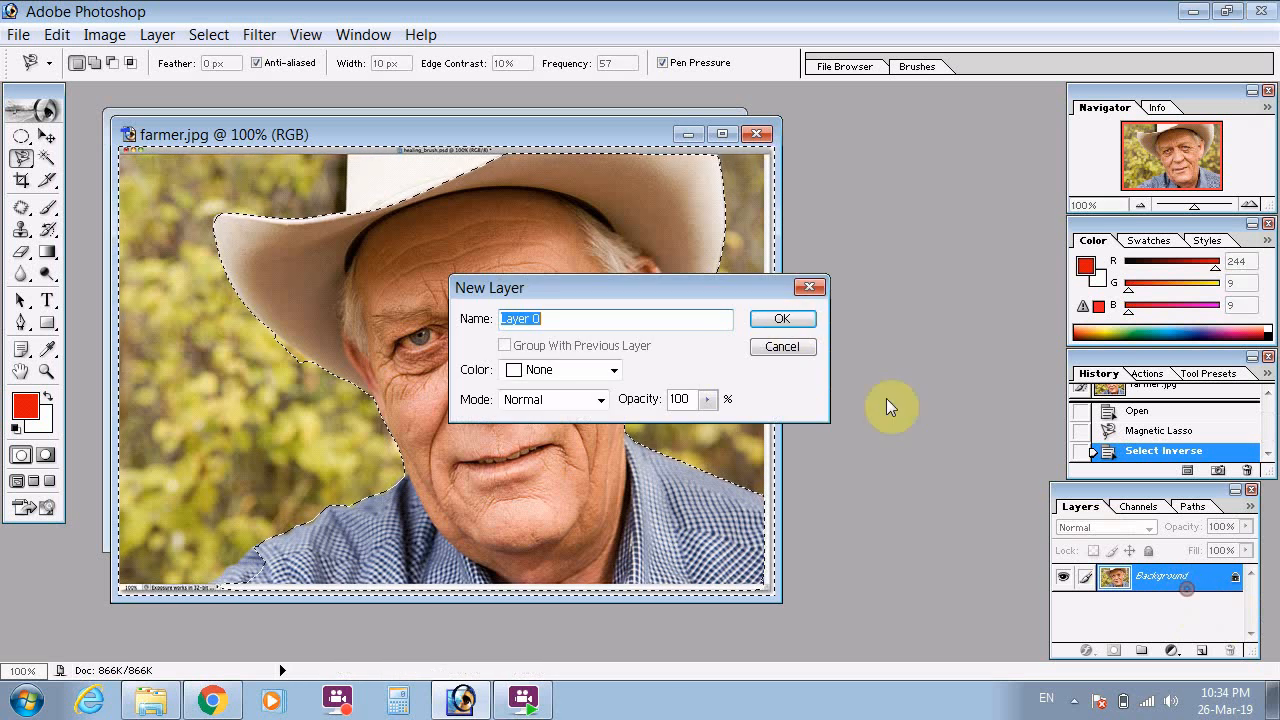
{"action": "left_click", "coordinate": [781, 318]}
{"action": "key", "text": "Delete"}
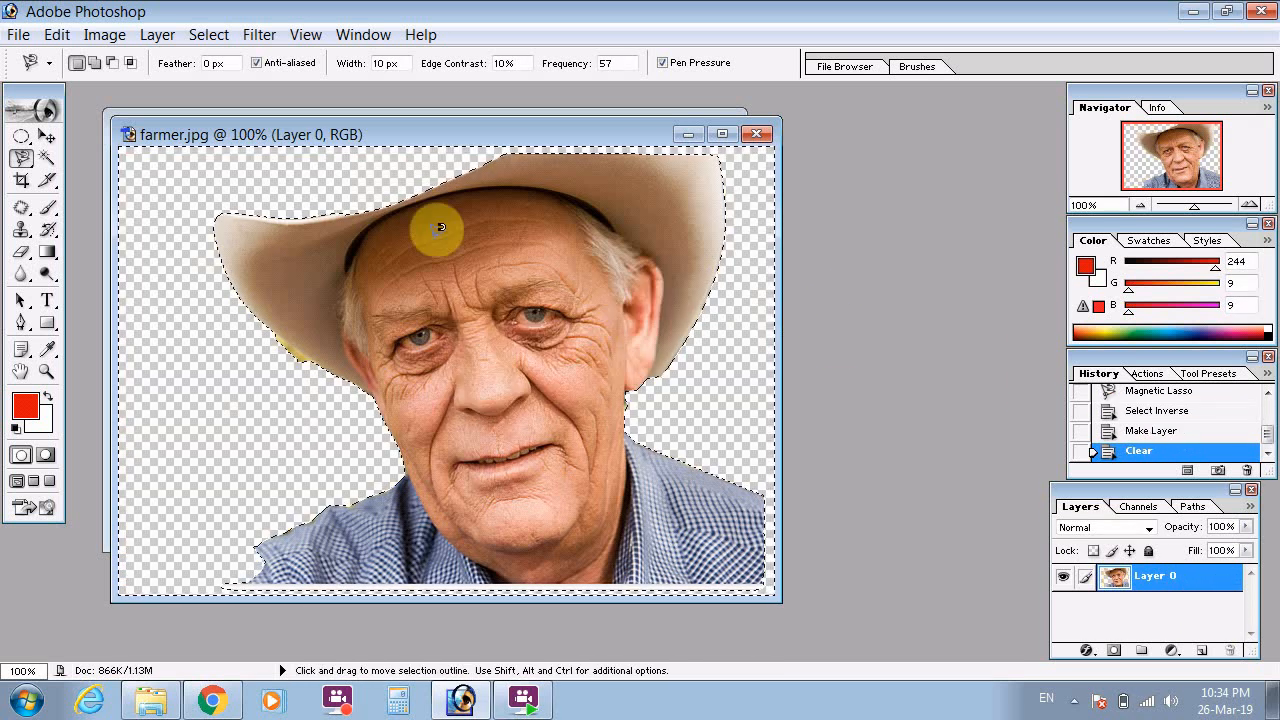
{"action": "key", "text": "ctrl+d"}
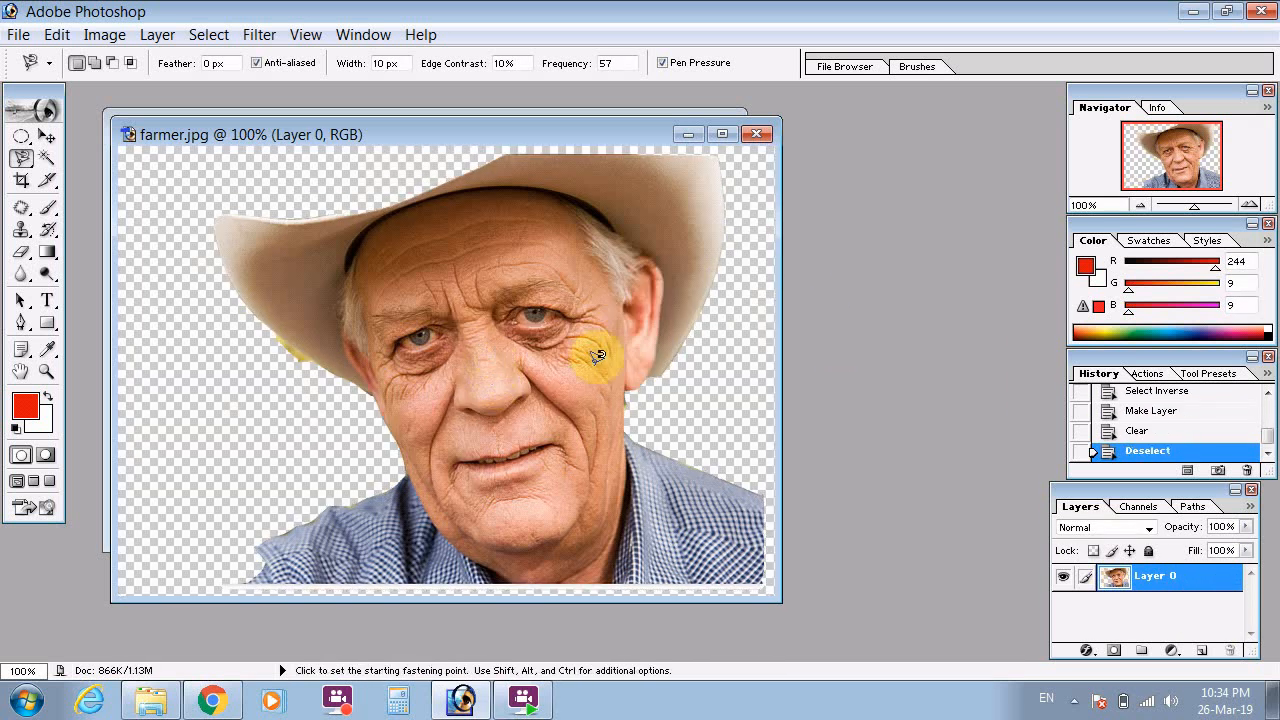
Draw a flat elliptical selection across the farmer's cheek below one eye and shift the cut-out slightly right and down with the Move tool.
{"action": "left_click", "coordinate": [21, 136]}
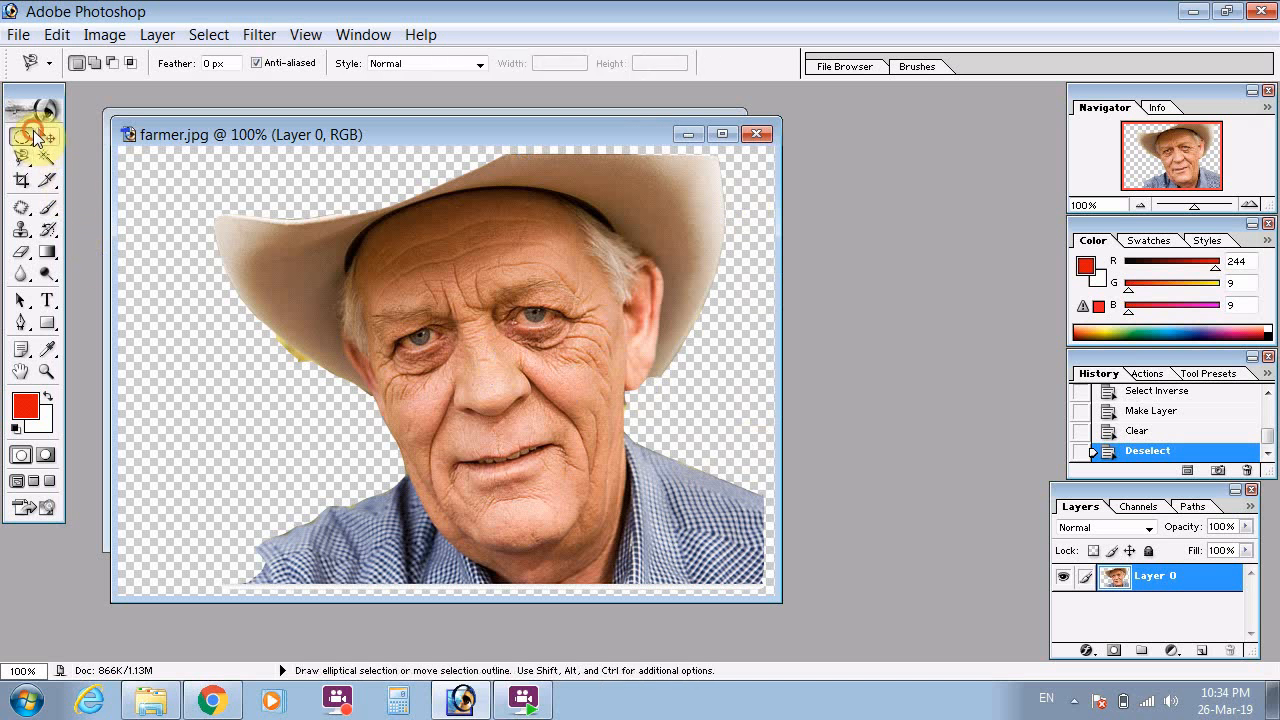
{"action": "left_click", "coordinate": [330, 375]}
{"action": "left_click_drag", "start_coordinate": [330, 375], "coordinate": [445, 352]}
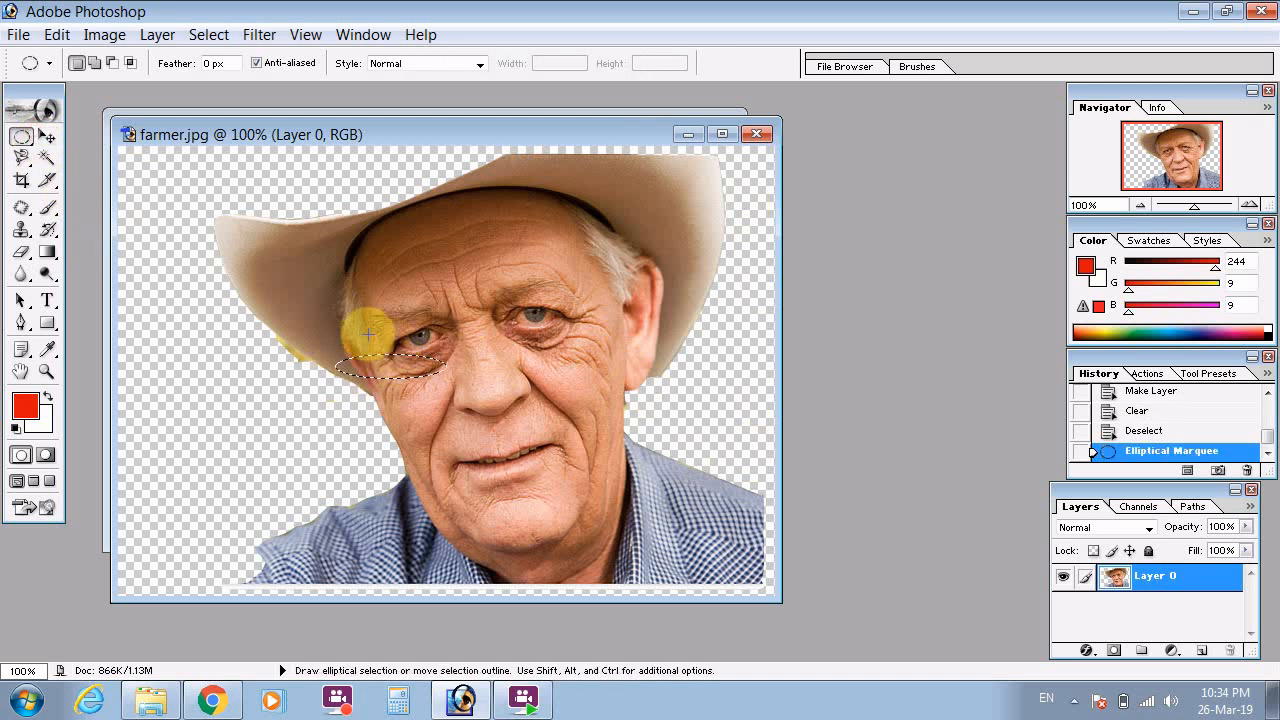
{"action": "left_click", "coordinate": [46, 136]}
{"action": "left_click_drag", "start_coordinate": [425, 310], "coordinate": [464, 316]}
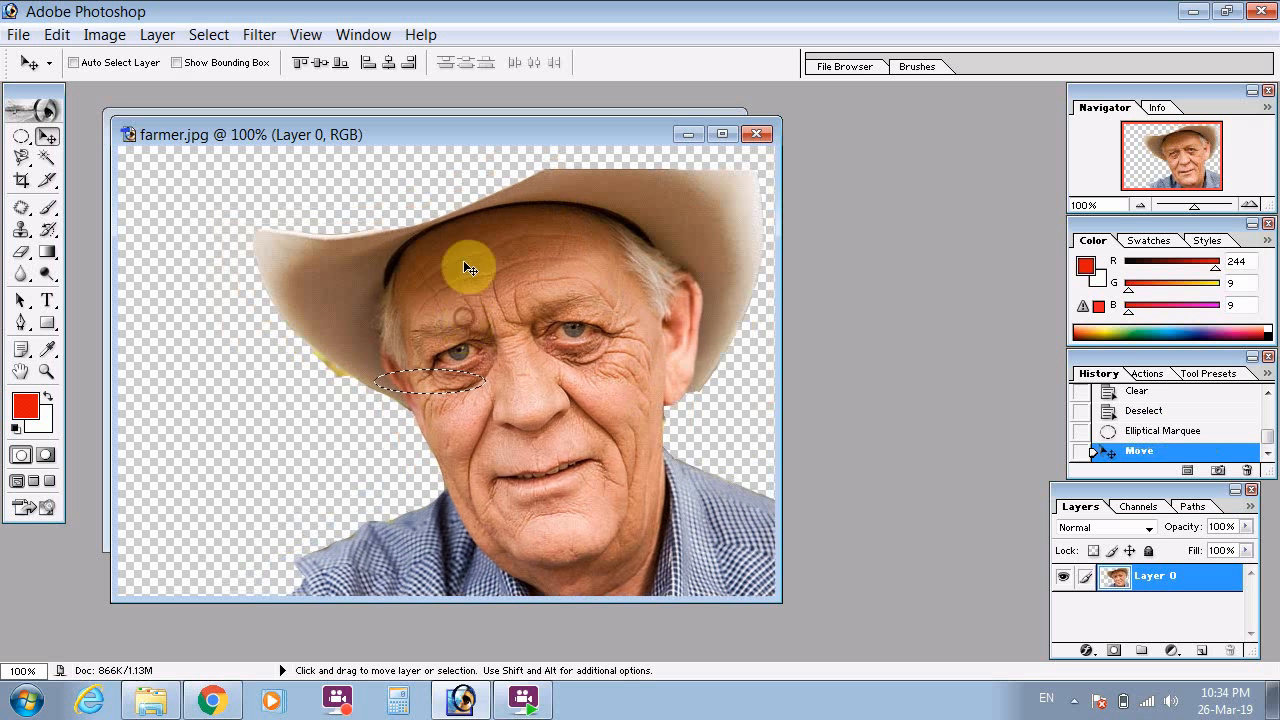